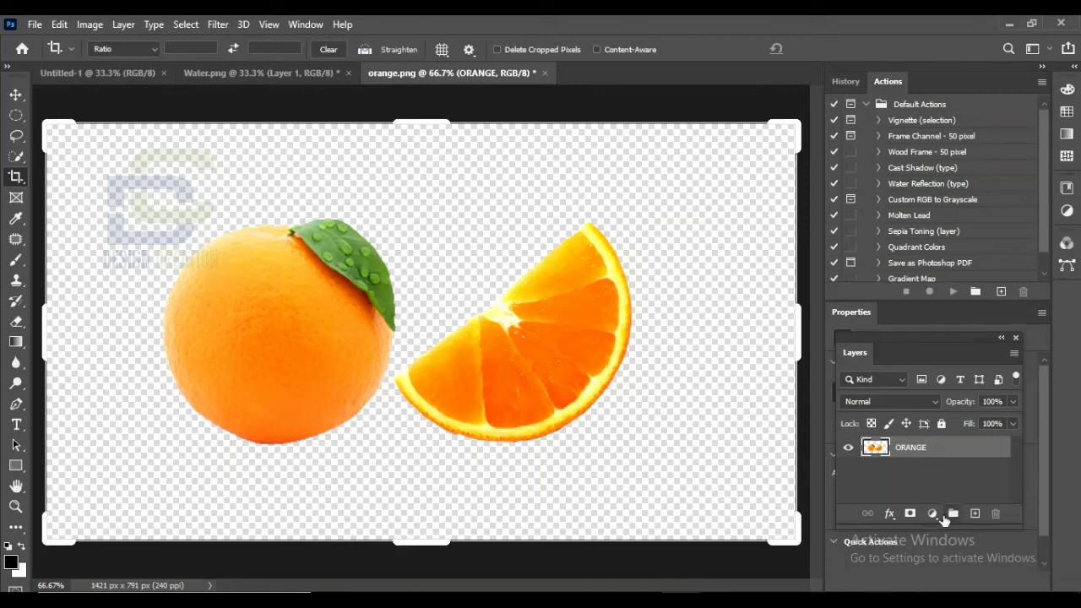
Step: Add a Gradient fill layer using a light Blues preset, Radial style, reversed
{"action": "left_click", "coordinate": [932, 513]}
{"action": "left_click", "coordinate": [965, 254]}
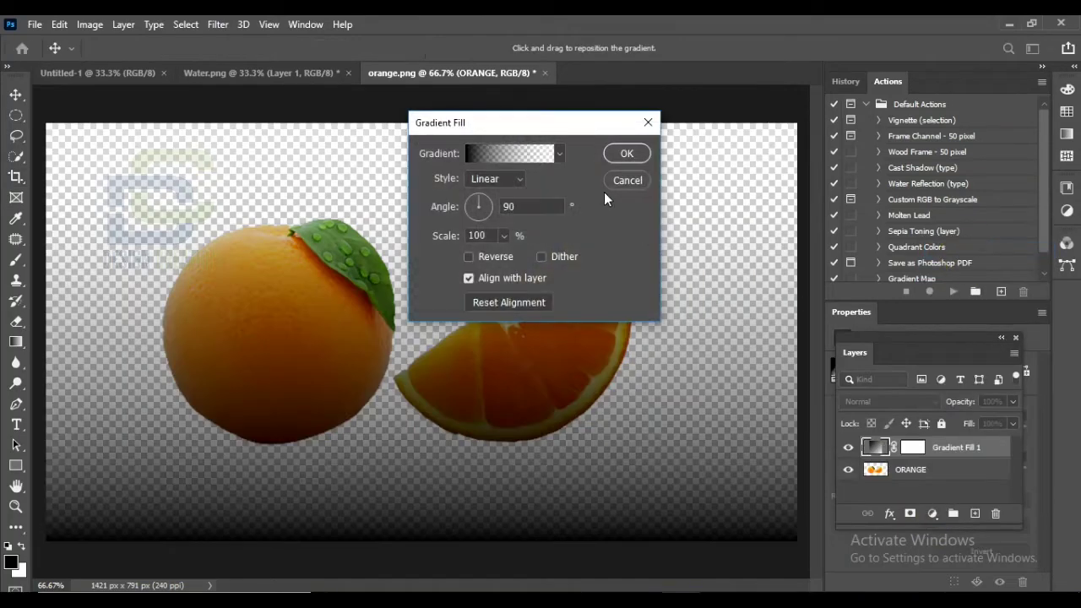
{"action": "left_click", "coordinate": [559, 153]}
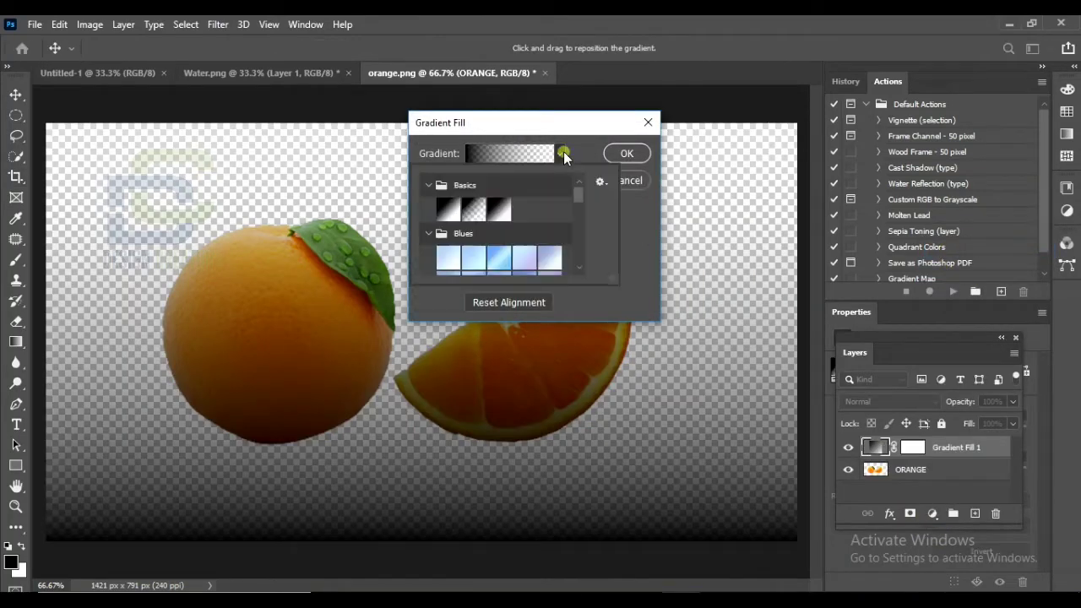
{"action": "left_click", "coordinate": [448, 257]}
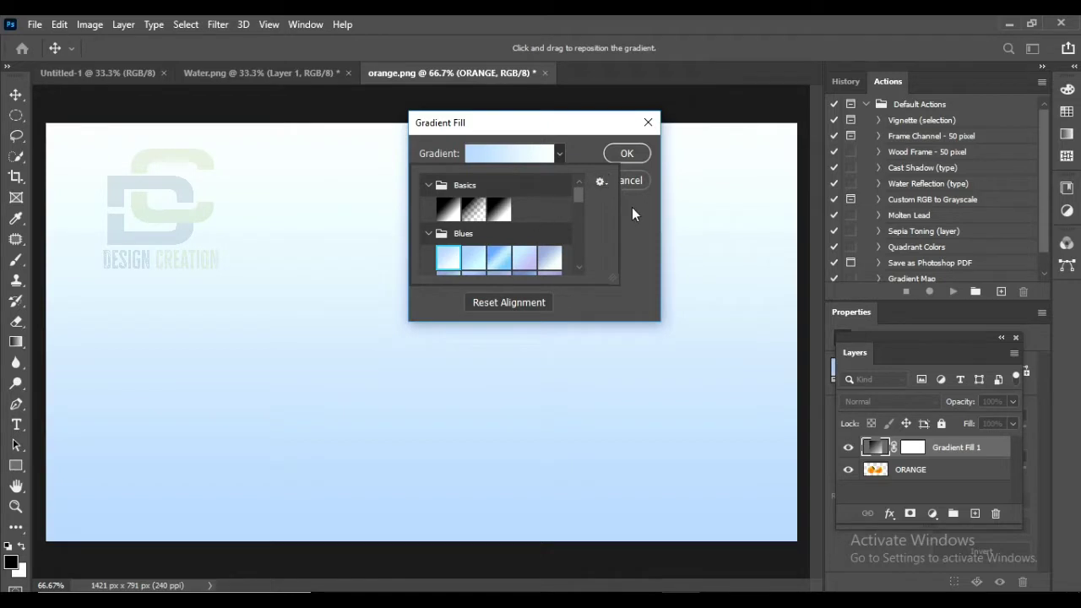
{"action": "left_click", "coordinate": [632, 207]}
{"action": "left_click", "coordinate": [522, 180]}
{"action": "left_click", "coordinate": [494, 205]}
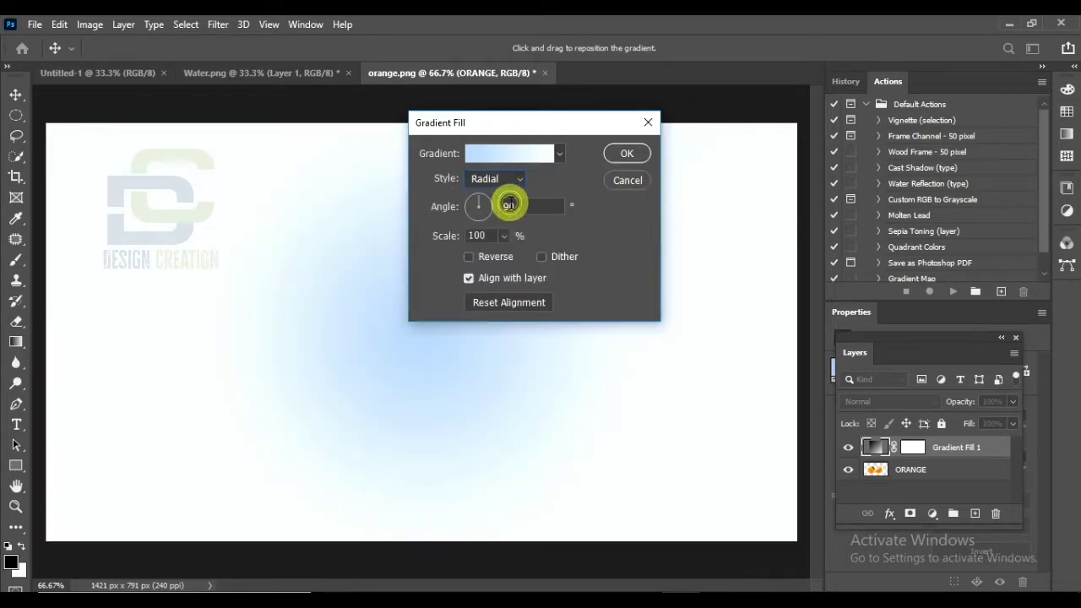
{"action": "left_click", "coordinate": [492, 256]}
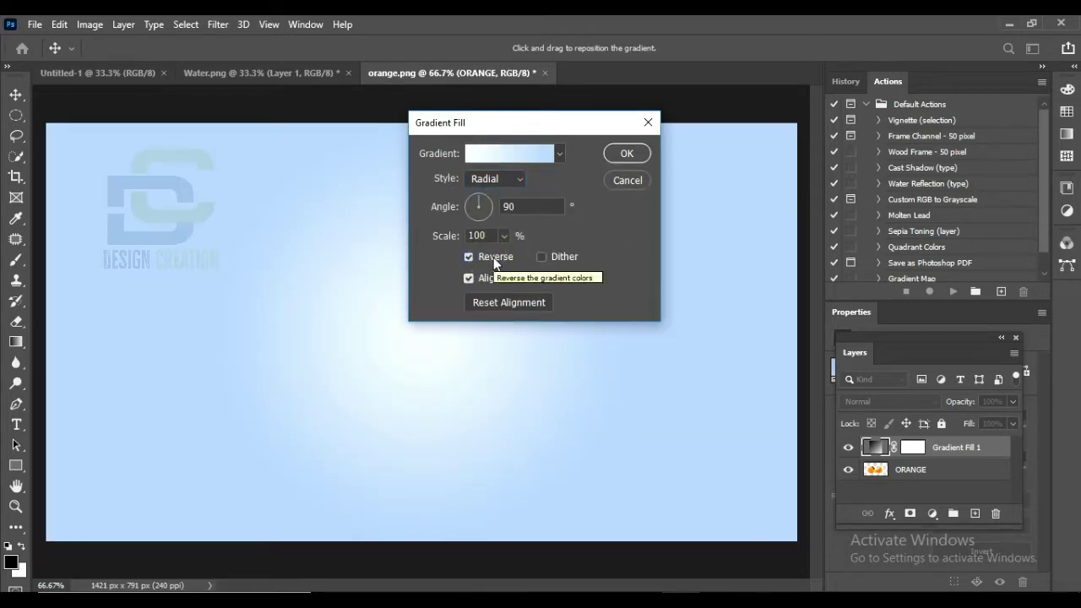
Step: Make the gradient's left stop a slightly lighter blue and set the scale to about 199%
{"action": "left_click", "coordinate": [511, 153]}
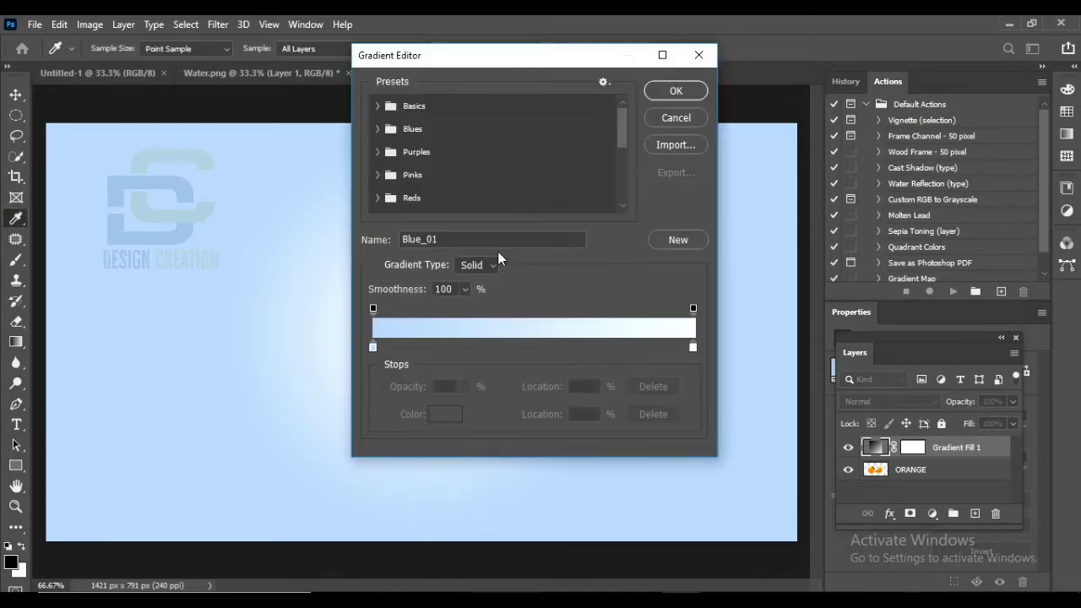
{"action": "left_click", "coordinate": [374, 347]}
{"action": "double_click", "coordinate": [374, 347]}
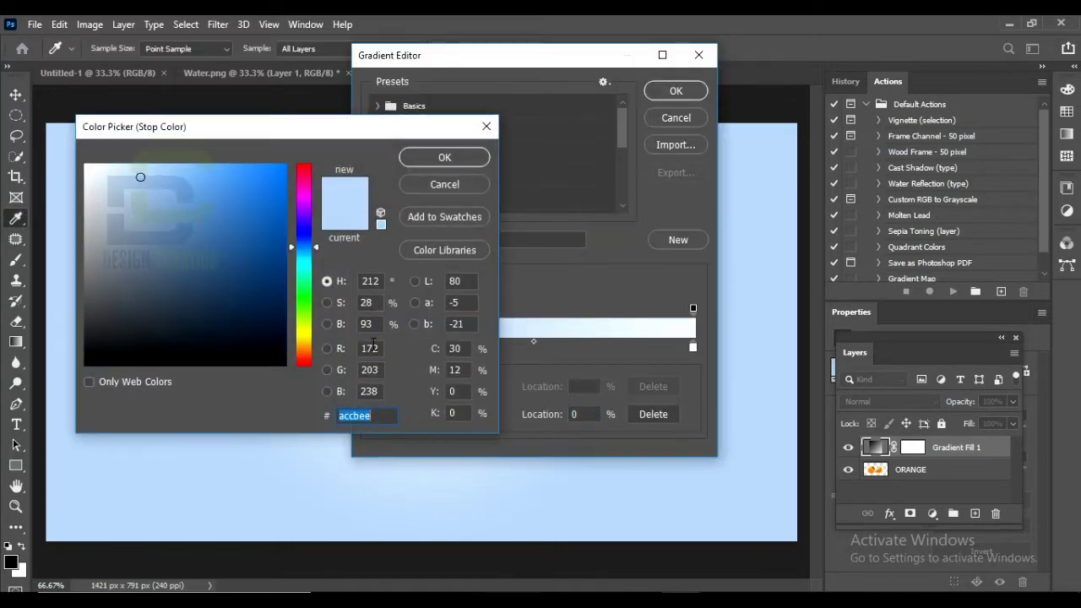
{"action": "left_click", "coordinate": [140, 168]}
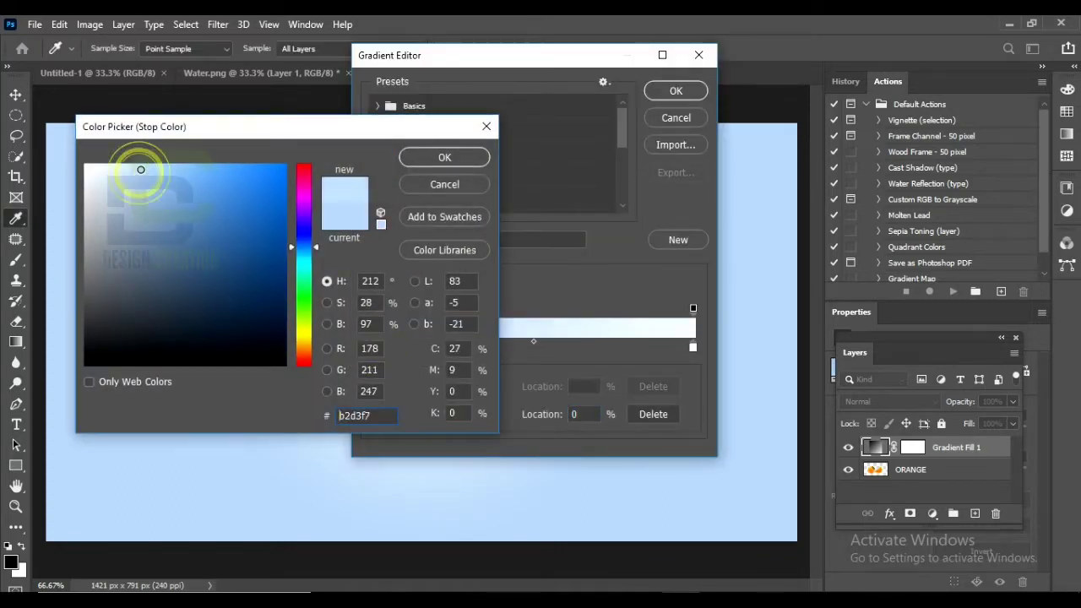
{"action": "left_click", "coordinate": [441, 157]}
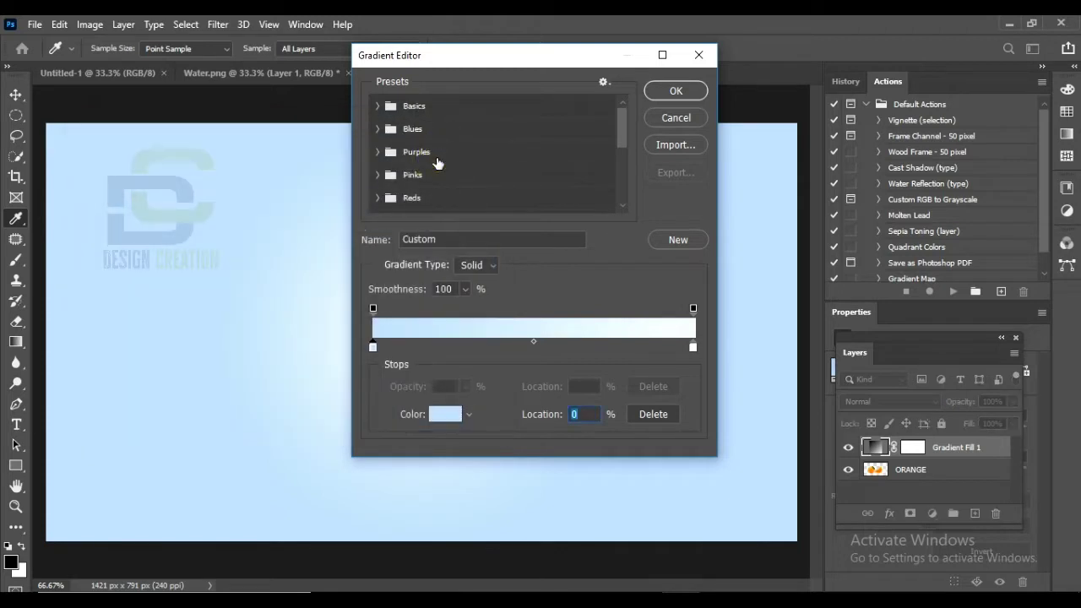
{"action": "left_click", "coordinate": [674, 93]}
{"action": "left_click_drag", "start_coordinate": [503, 236], "coordinate": [510, 255]}
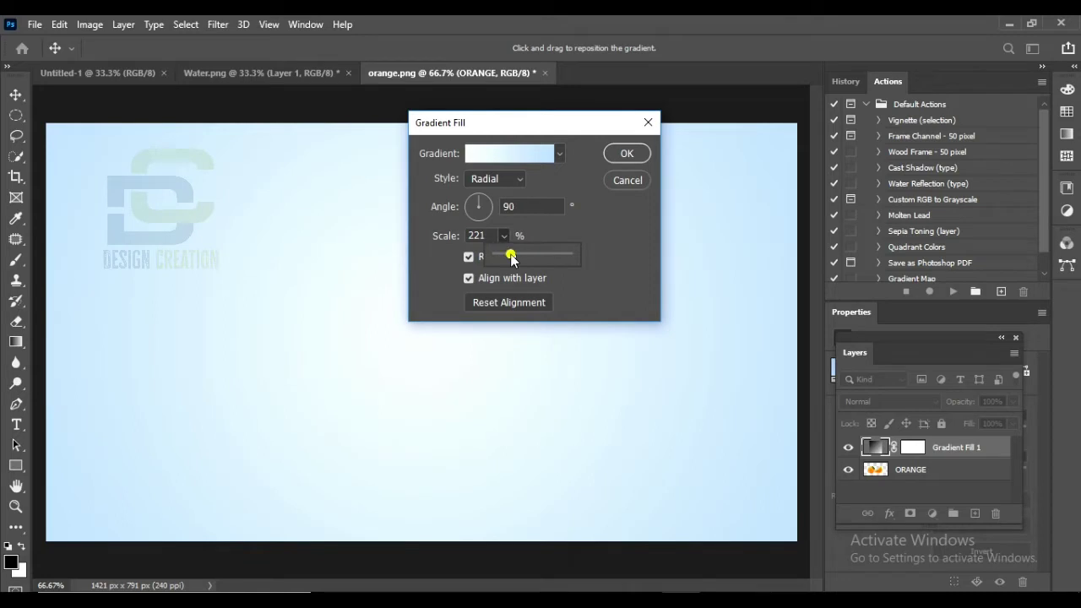
{"action": "left_click", "coordinate": [626, 157]}
Step: Move Gradient Fill 1 beneath the ORANGE layer and select ORANGE
{"action": "key", "text": "c"}
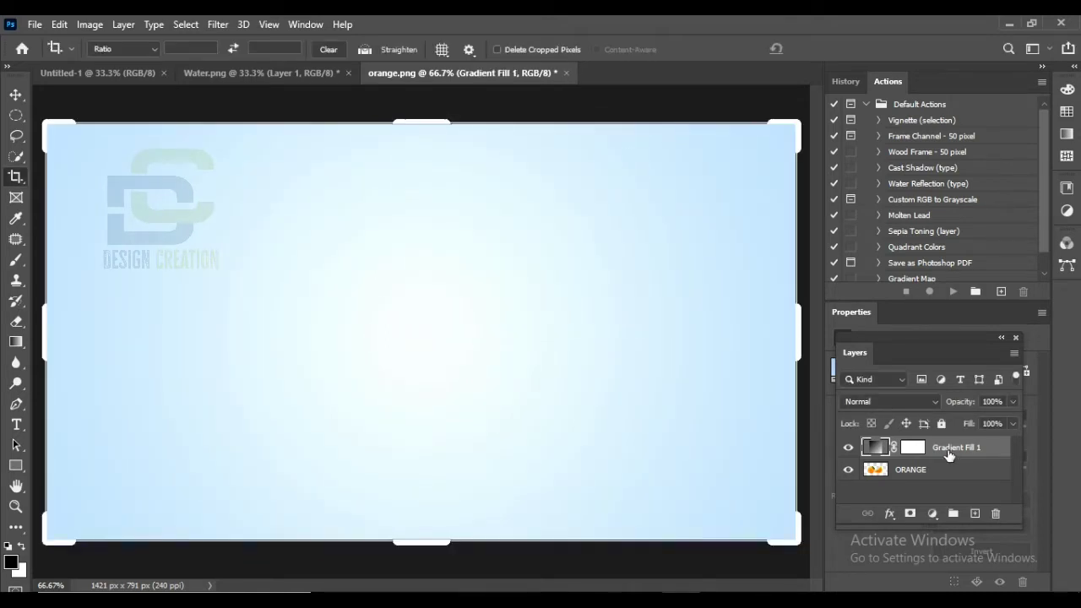
{"action": "left_click_drag", "start_coordinate": [951, 456], "coordinate": [950, 476]}
{"action": "key", "text": "v"}
{"action": "left_click", "coordinate": [649, 422]}
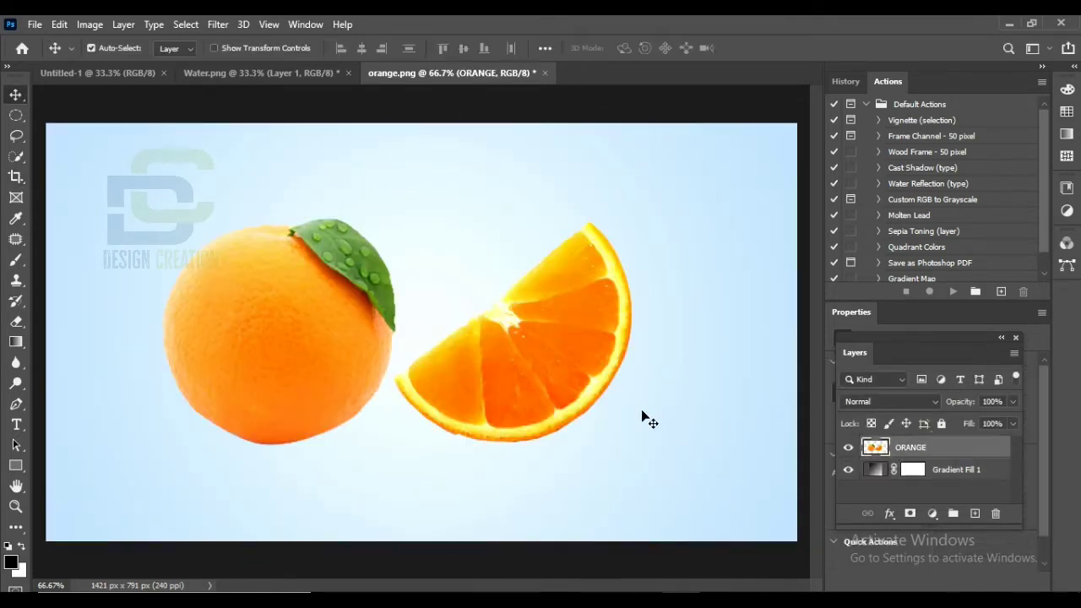
Step: Lasso the orange slice and cut it onto its own new layer
{"action": "left_click", "coordinate": [16, 135]}
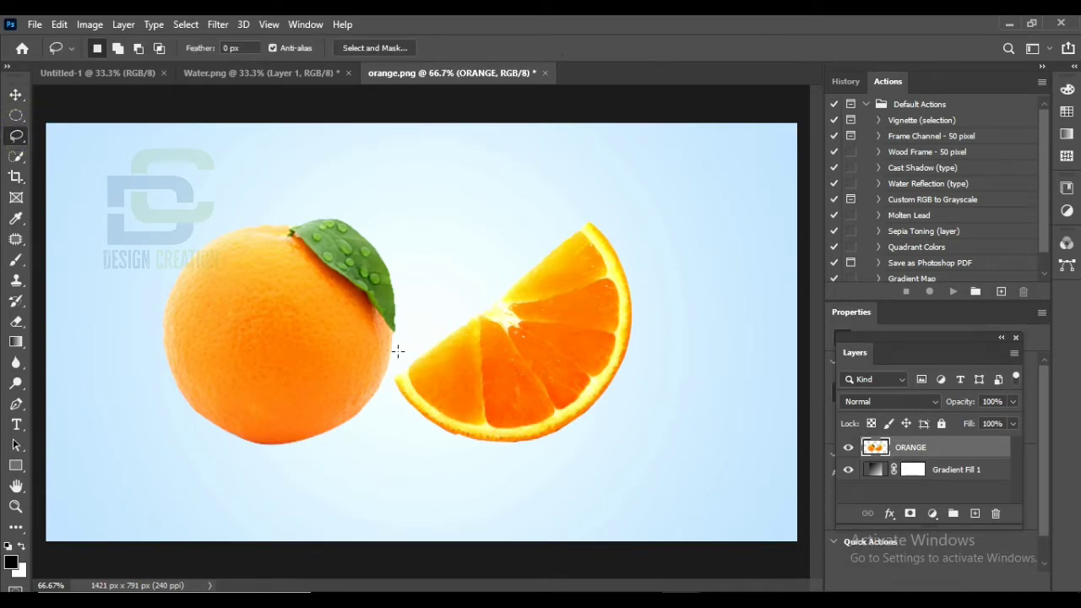
{"action": "mouse_move", "coordinate": [406, 416]}
{"action": "left_mouse_down"}
{"action": "mouse_move", "coordinate": [509, 453]}
{"action": "mouse_move", "coordinate": [622, 411]}
{"action": "mouse_move", "coordinate": [634, 259]}
{"action": "mouse_move", "coordinate": [571, 211]}
{"action": "mouse_move", "coordinate": [403, 363]}
{"action": "left_mouse_up"}
{"action": "key", "text": "ctrl+x"}
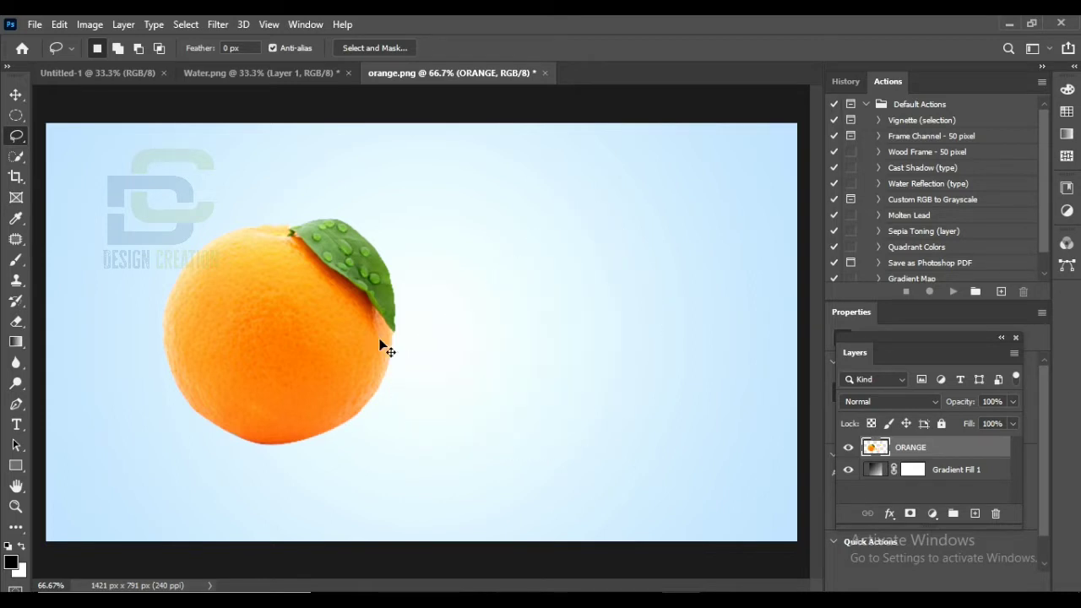
{"action": "key", "text": "ctrl+v"}
Step: Move the whole orange right and place the slice against its left side
{"action": "left_click", "coordinate": [16, 94]}
{"action": "left_click_drag", "start_coordinate": [361, 347], "coordinate": [197, 370]}
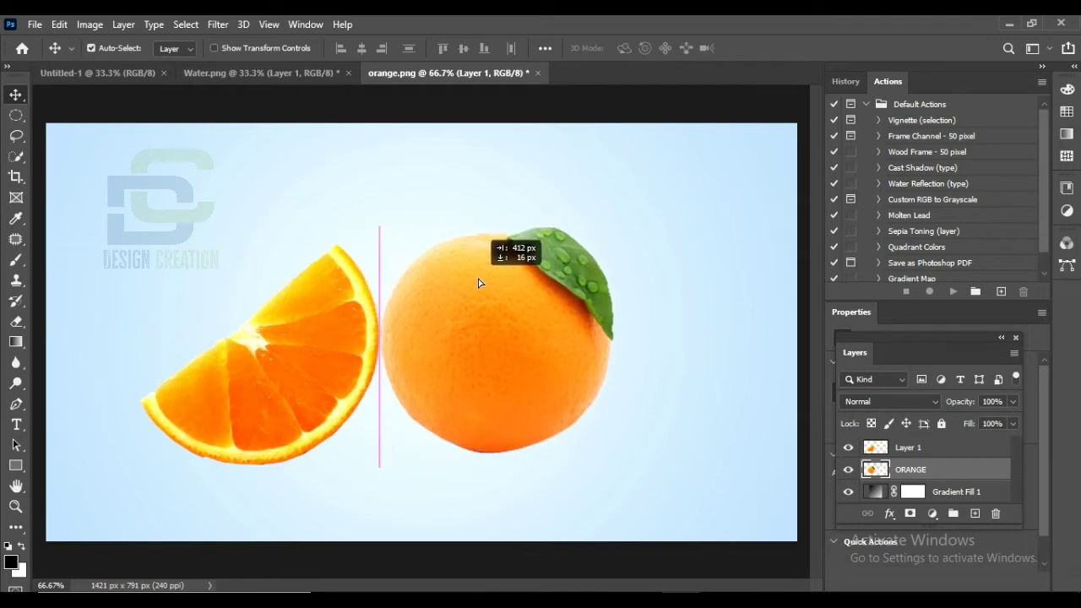
{"action": "left_click_drag", "start_coordinate": [269, 277], "coordinate": [481, 282]}
{"action": "left_click_drag", "start_coordinate": [328, 349], "coordinate": [386, 338]}
Step: Adjust the slice's rotation, then nudge the slice and whole orange slightly down into place
{"action": "key", "text": "ctrl+t"}
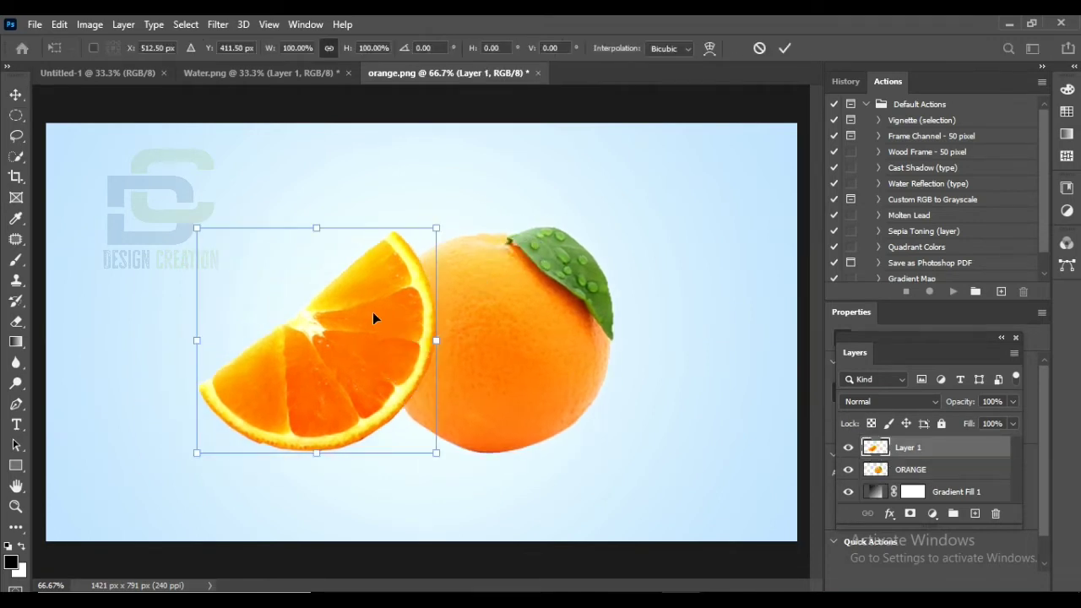
{"action": "right_click", "coordinate": [360, 322]}
{"action": "left_click", "coordinate": [393, 75]}
{"action": "mouse_move", "coordinate": [437, 226]}
{"action": "left_mouse_down"}
{"action": "mouse_move", "coordinate": [482, 327]}
{"action": "mouse_move", "coordinate": [479, 318]}
{"action": "left_mouse_up"}
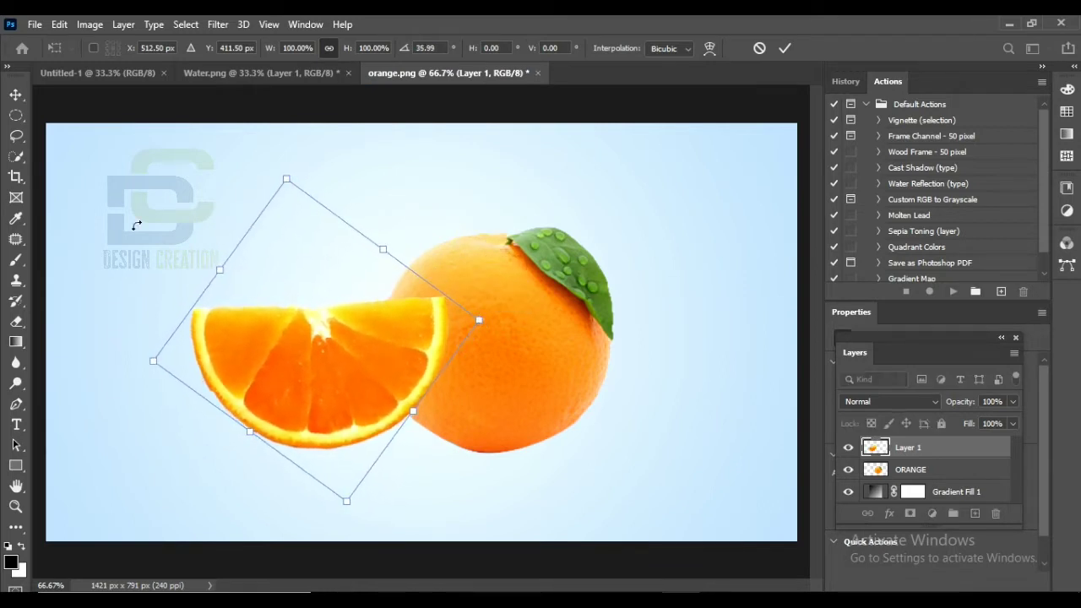
{"action": "key", "text": "Escape"}
{"action": "left_click_drag", "start_coordinate": [281, 401], "coordinate": [365, 422]}
{"action": "left_click_drag", "start_coordinate": [495, 427], "coordinate": [490, 425]}
Step: Quick-select the slice's flesh and add a mask that leaves only the rind
{"action": "right_click", "coordinate": [16, 157]}
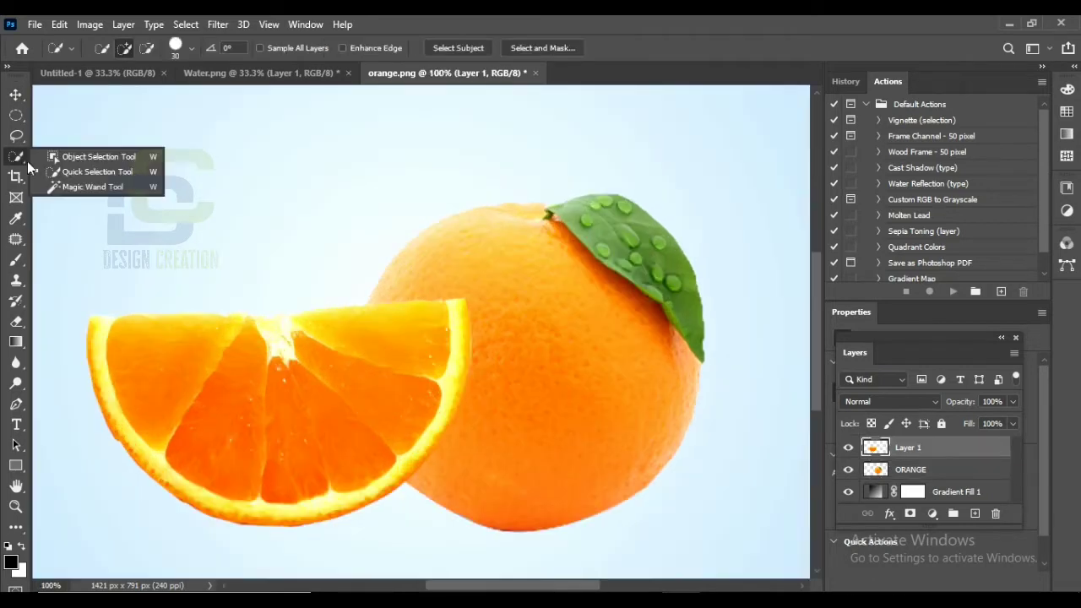
{"action": "left_click", "coordinate": [88, 173]}
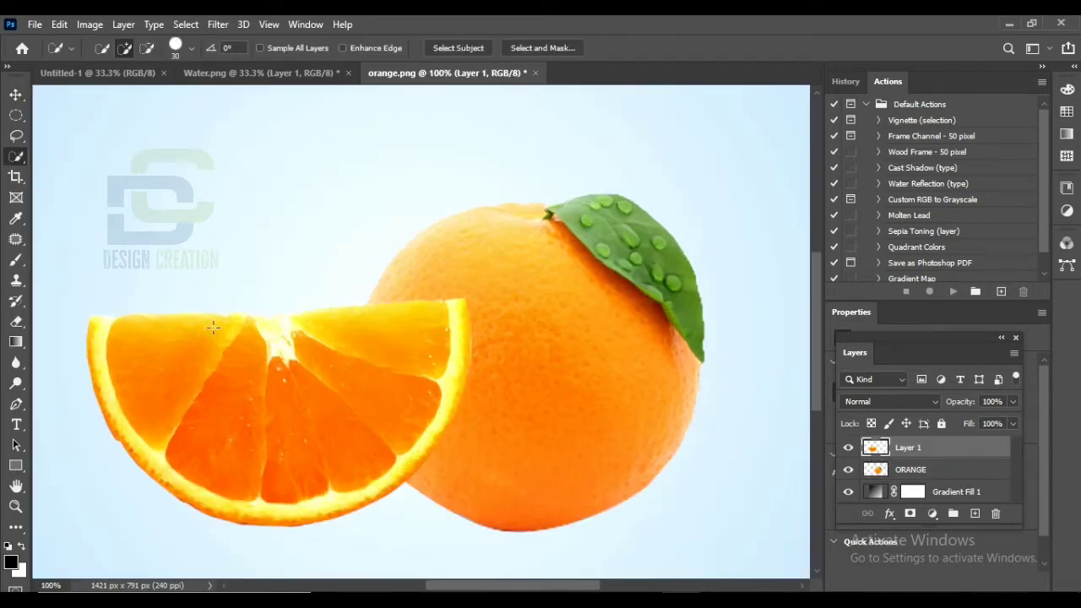
{"action": "left_click_drag", "start_coordinate": [213, 327], "coordinate": [273, 327]}
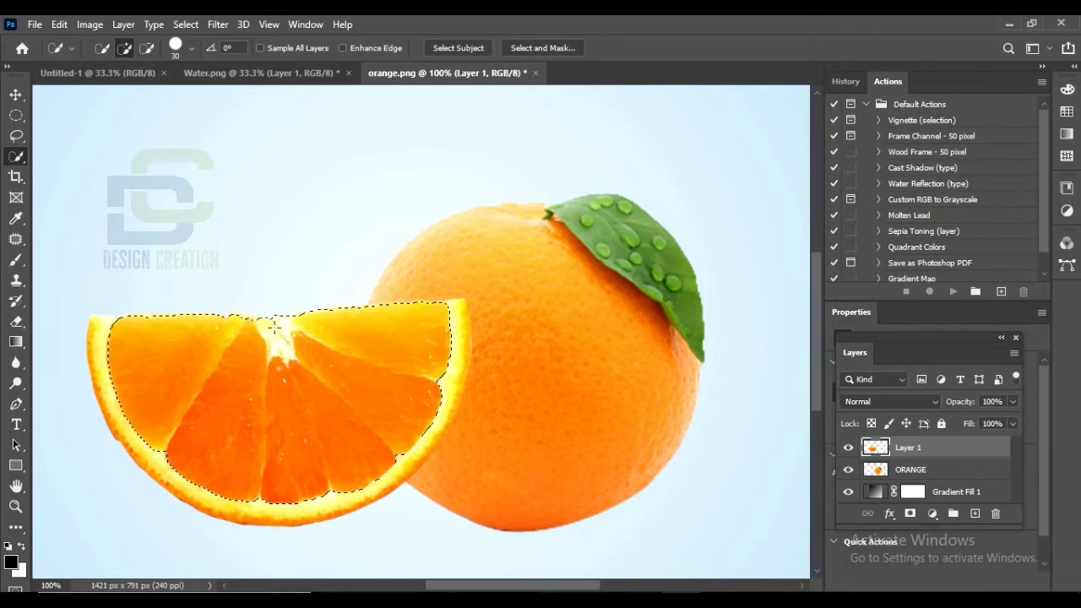
{"action": "left_click", "coordinate": [21, 547]}
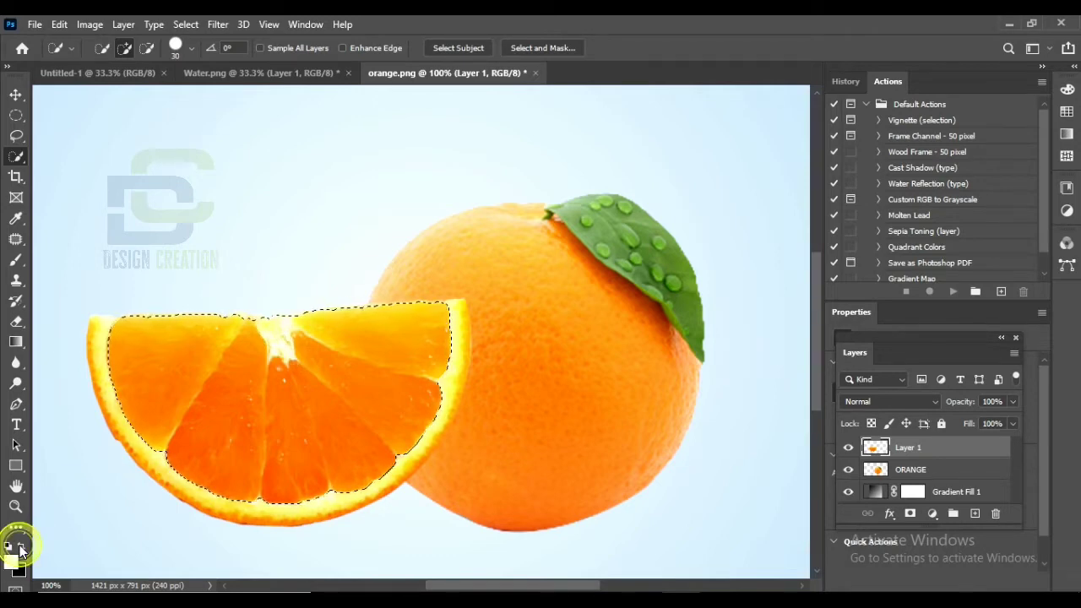
{"action": "key", "text": "alt"}
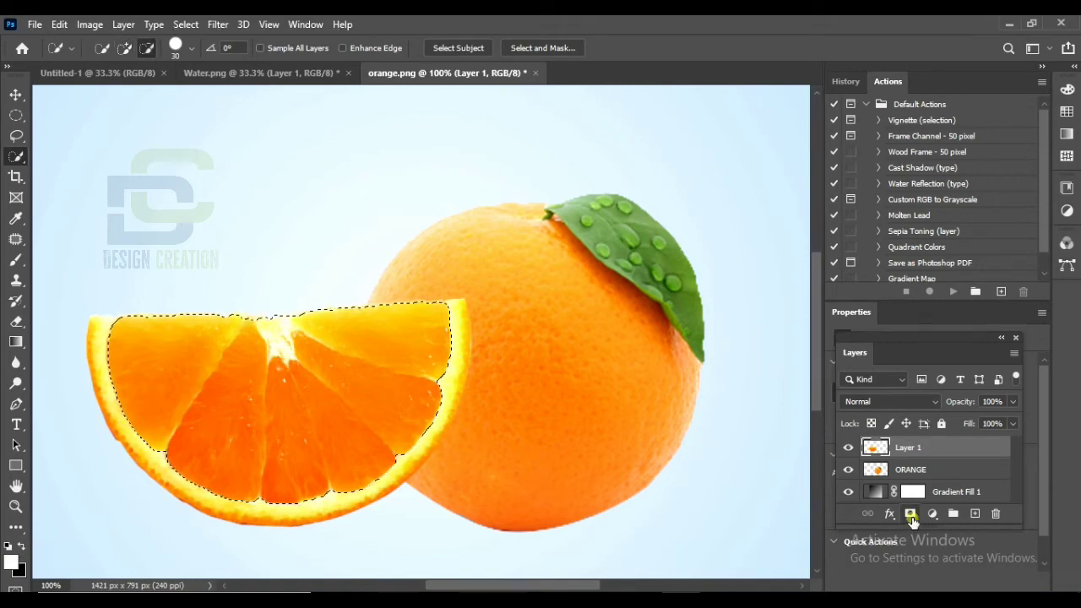
{"action": "left_click", "coordinate": [910, 515], "text": "alt"}
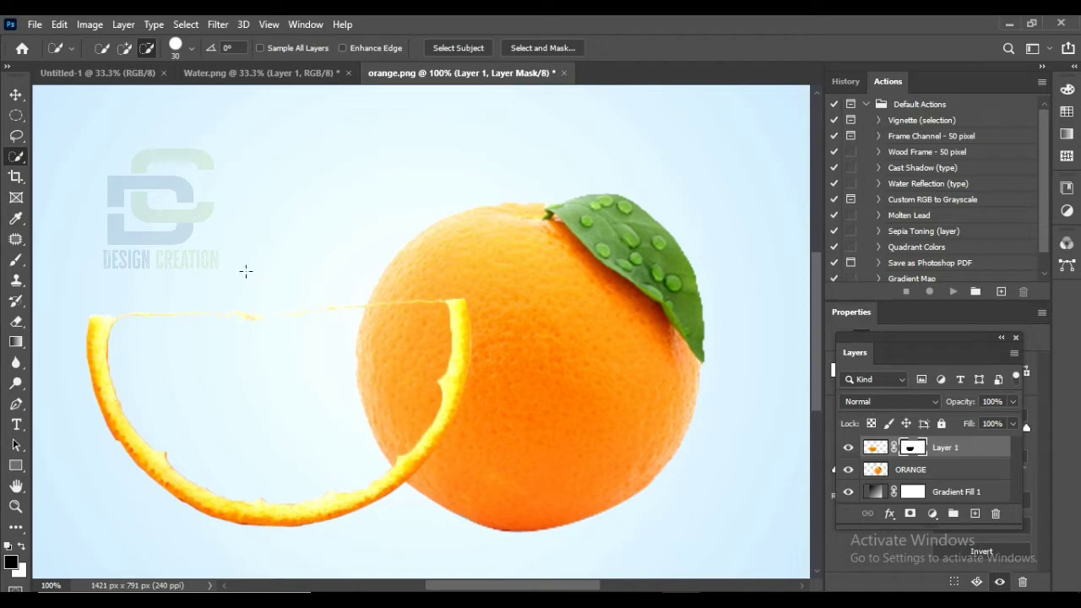
Step: Brush on the rind's mask to hide part of the peel, then switch to Water.png
{"action": "left_click", "coordinate": [18, 260]}
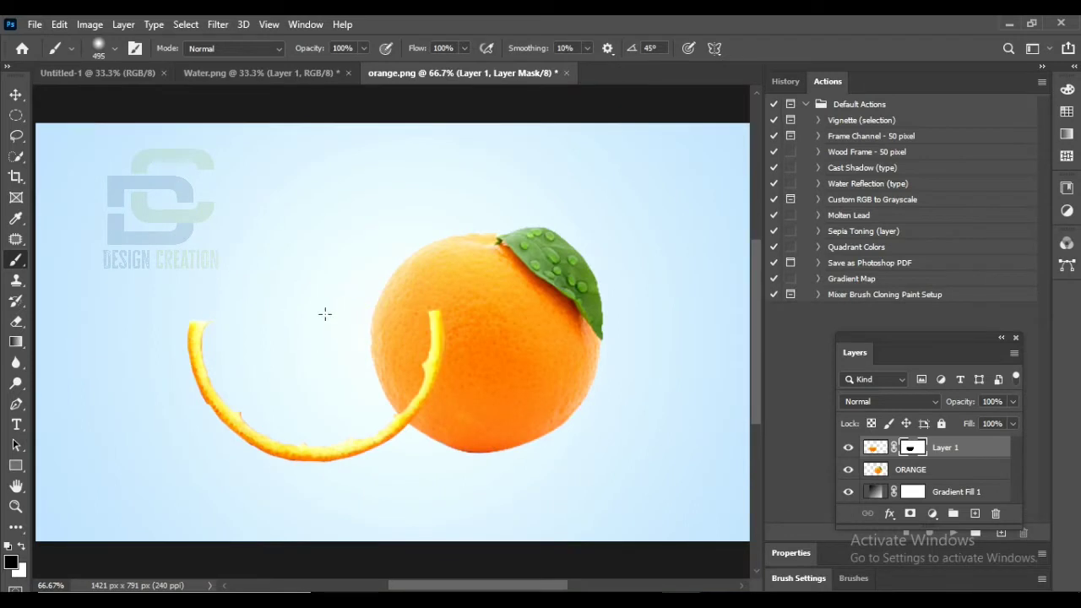
{"action": "left_click_drag", "start_coordinate": [265, 328], "coordinate": [274, 320]}
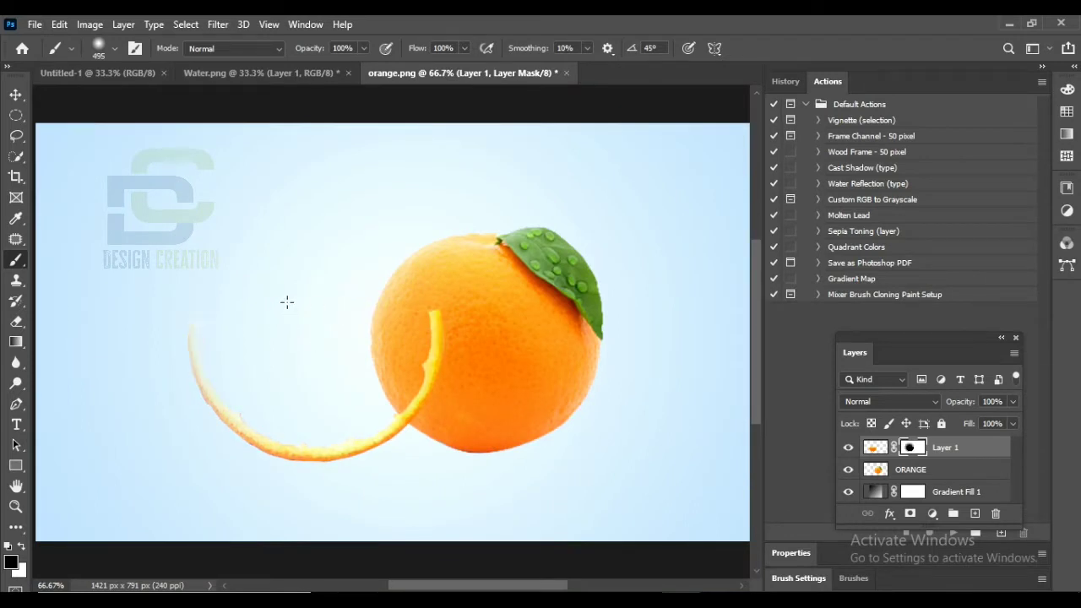
{"action": "key", "text": "ctrl+z"}
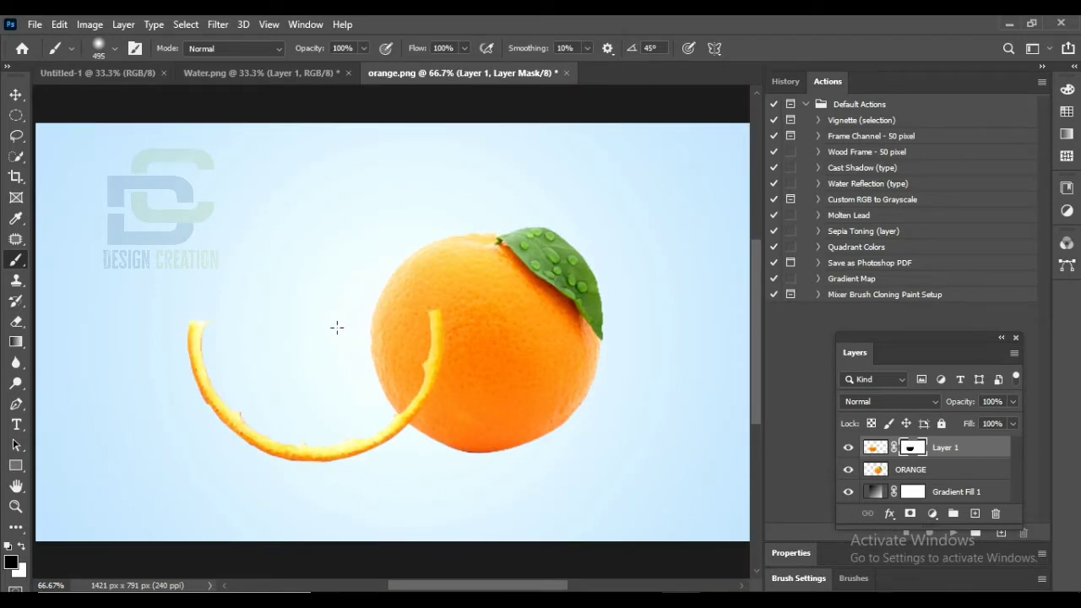
{"action": "left_click", "coordinate": [300, 313]}
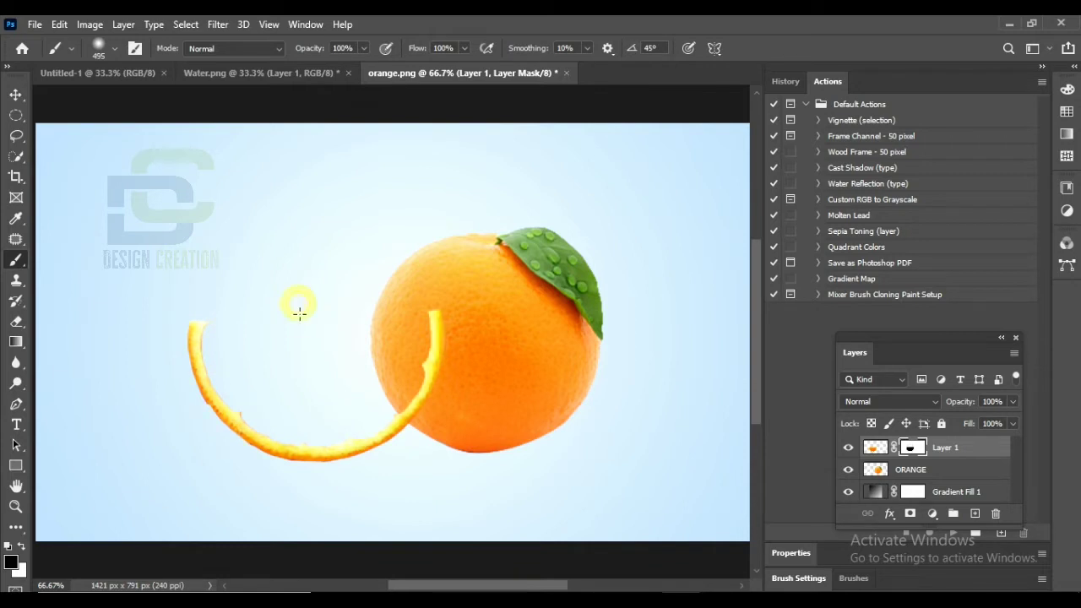
{"action": "left_click", "coordinate": [295, 372]}
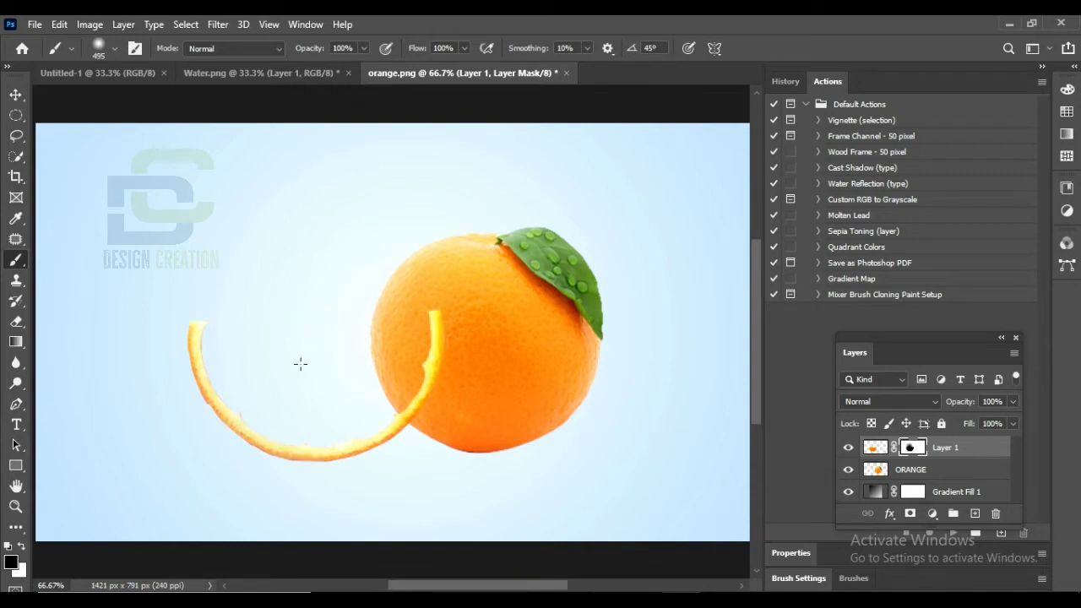
{"action": "key", "text": "ctrl+plus"}
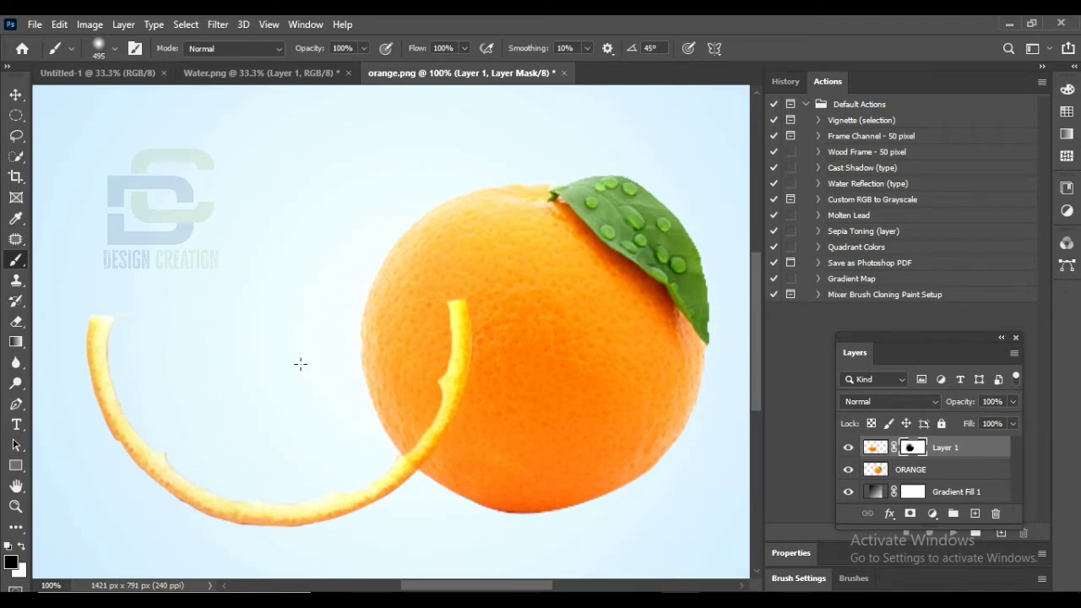
{"action": "left_click", "coordinate": [254, 73]}
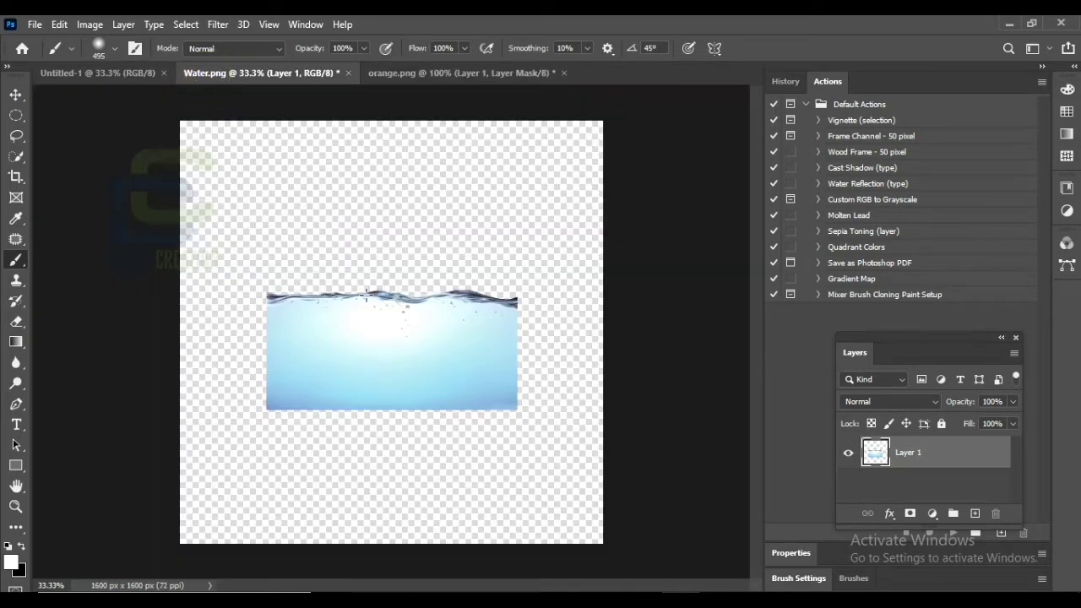
Step: Bring the water image into orange.png and scale it down over the rind slice
{"action": "left_click", "coordinate": [16, 93]}
{"action": "left_click_drag", "start_coordinate": [360, 380], "coordinate": [272, 342]}
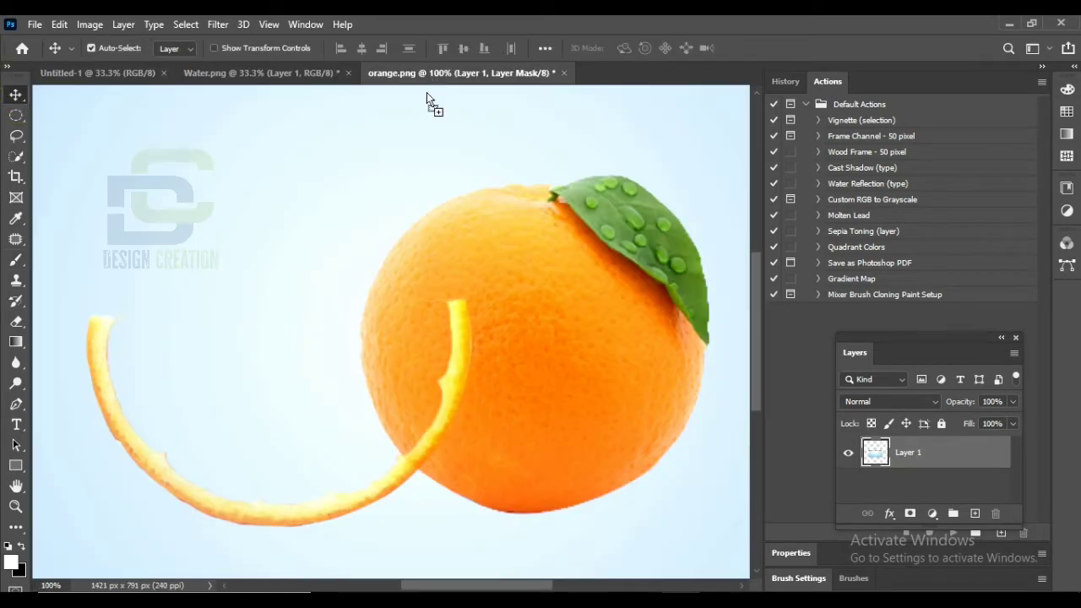
{"action": "key", "text": "ctrl+t"}
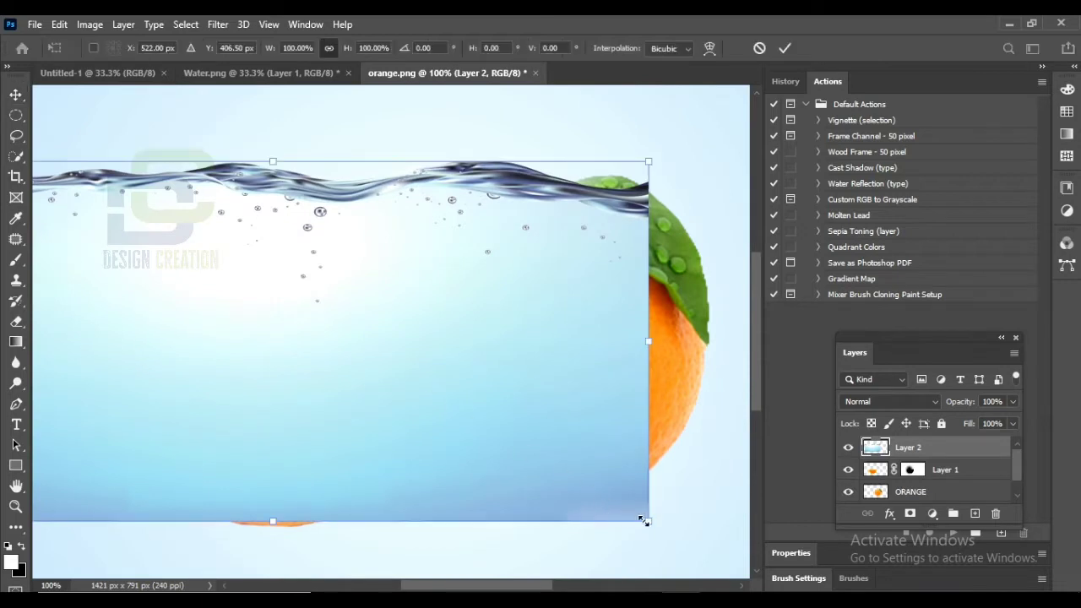
{"action": "mouse_move", "coordinate": [645, 518]}
{"action": "left_mouse_down"}
{"action": "mouse_move", "coordinate": [625, 494]}
{"action": "mouse_move", "coordinate": [278, 329]}
{"action": "left_mouse_up"}
{"action": "mouse_move", "coordinate": [152, 234]}
{"action": "left_mouse_down"}
{"action": "mouse_move", "coordinate": [364, 395]}
{"action": "mouse_move", "coordinate": [351, 384]}
{"action": "left_mouse_up"}
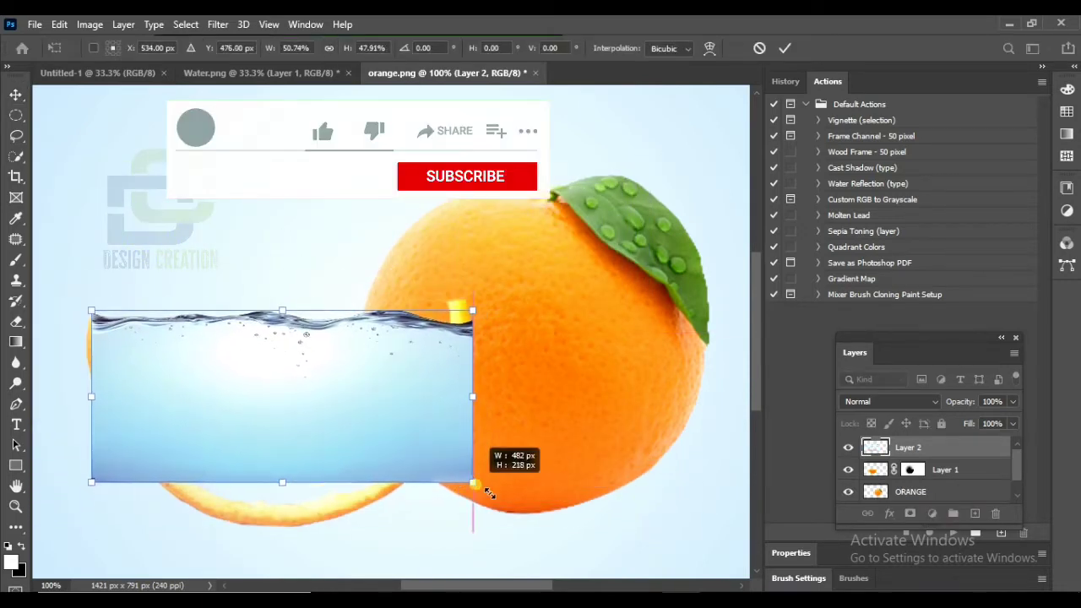
{"action": "left_click_drag", "start_coordinate": [477, 480], "coordinate": [529, 513]}
Step: Fine-tune the water to about 47.89% by 57.14%, ending at the rind's tip
{"action": "left_click_drag", "start_coordinate": [372, 490], "coordinate": [380, 491]}
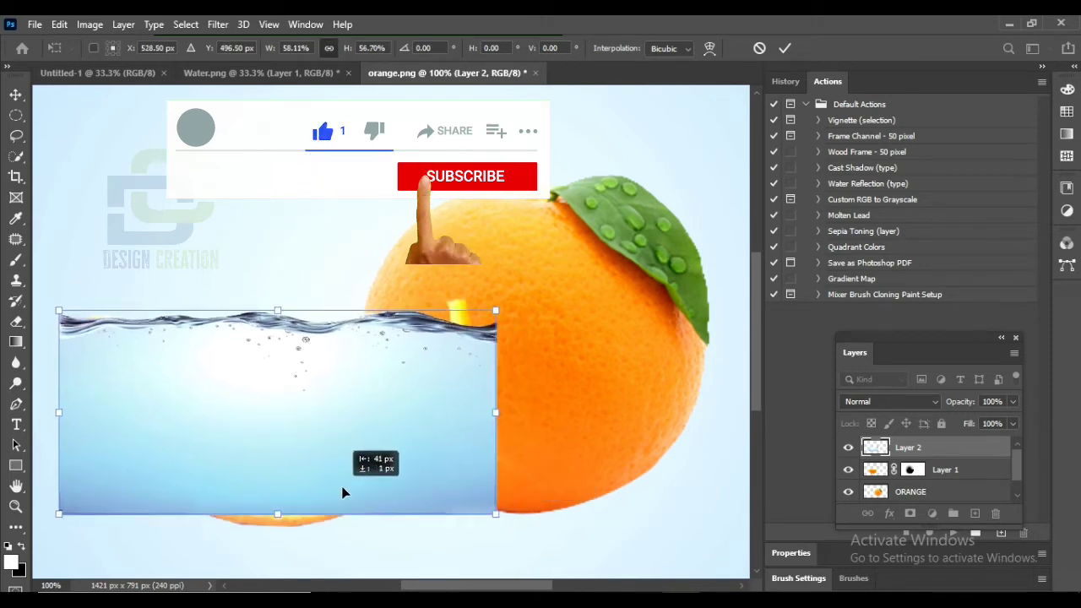
{"action": "left_click_drag", "start_coordinate": [316, 513], "coordinate": [319, 522]}
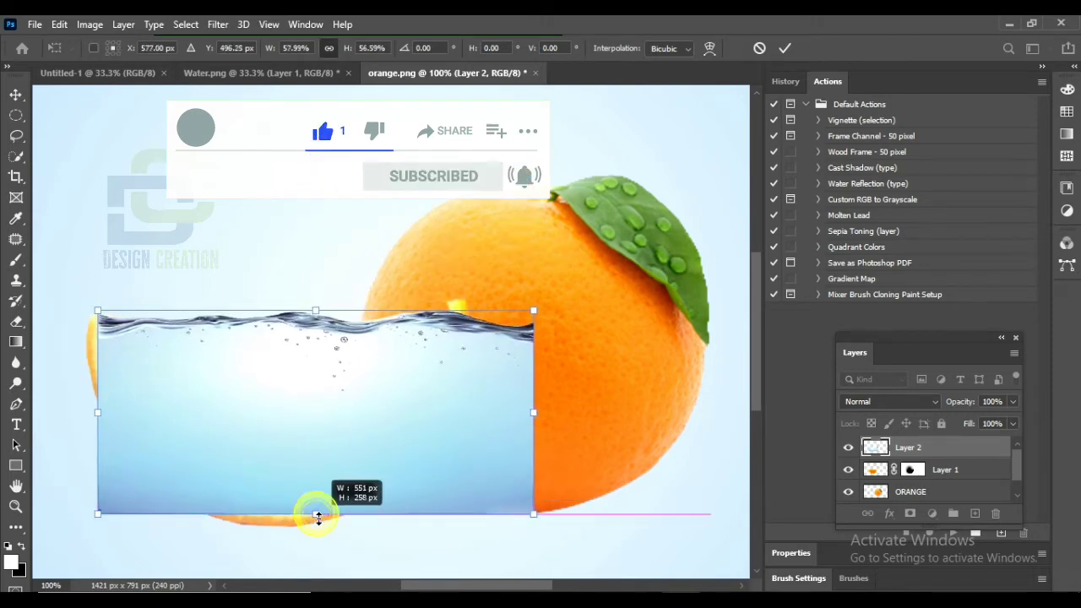
{"action": "left_click_drag", "start_coordinate": [272, 456], "coordinate": [284, 464]}
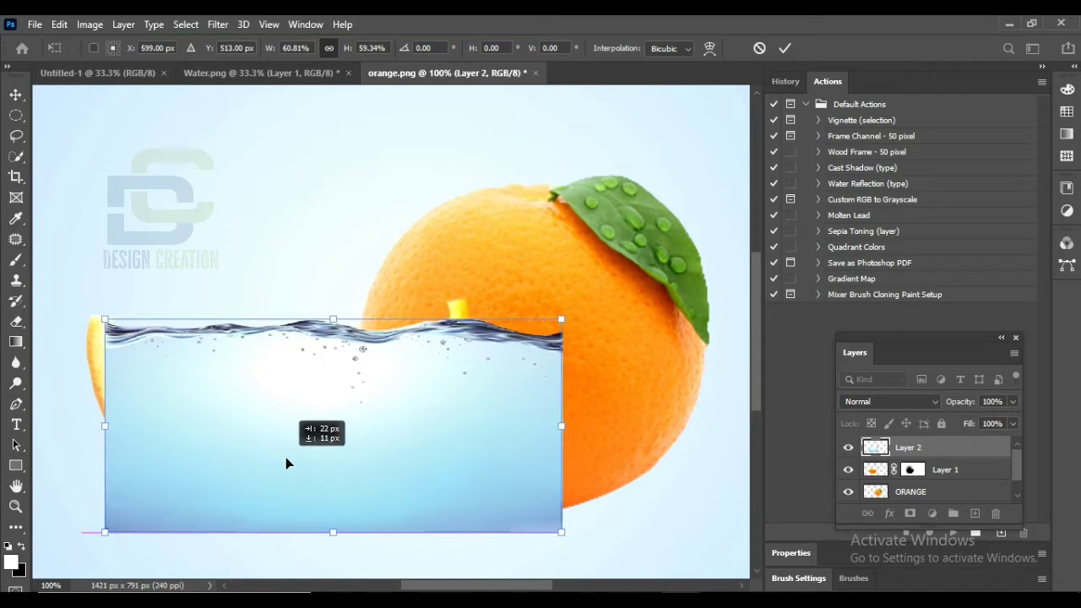
{"action": "left_click_drag", "start_coordinate": [558, 426], "coordinate": [472, 426]}
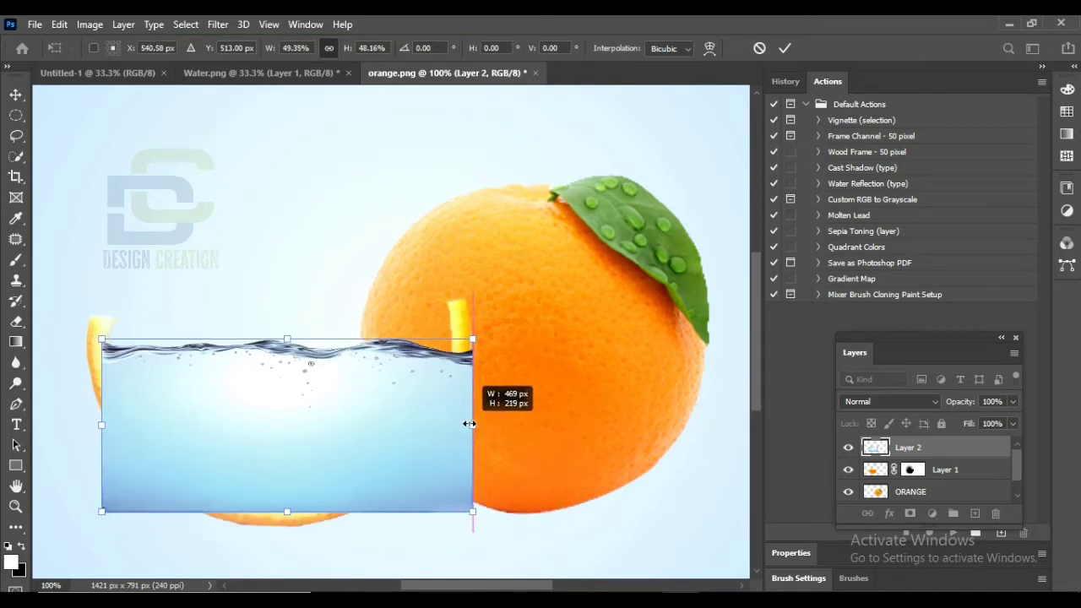
{"action": "left_click_drag", "start_coordinate": [312, 469], "coordinate": [314, 442]}
{"action": "left_click_drag", "start_coordinate": [472, 485], "coordinate": [546, 525]}
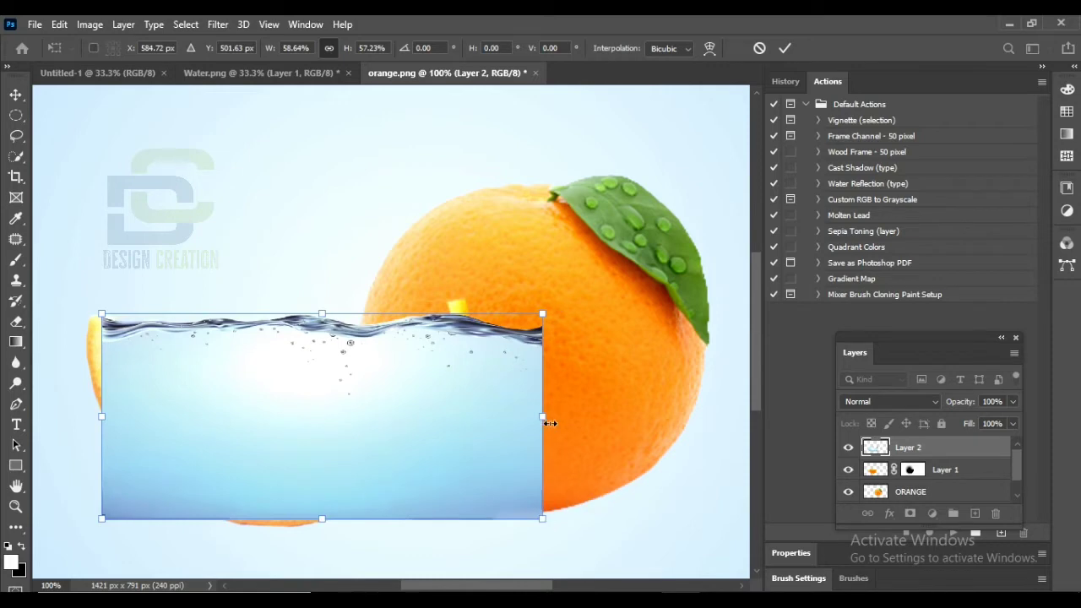
{"action": "left_click_drag", "start_coordinate": [549, 423], "coordinate": [464, 415]}
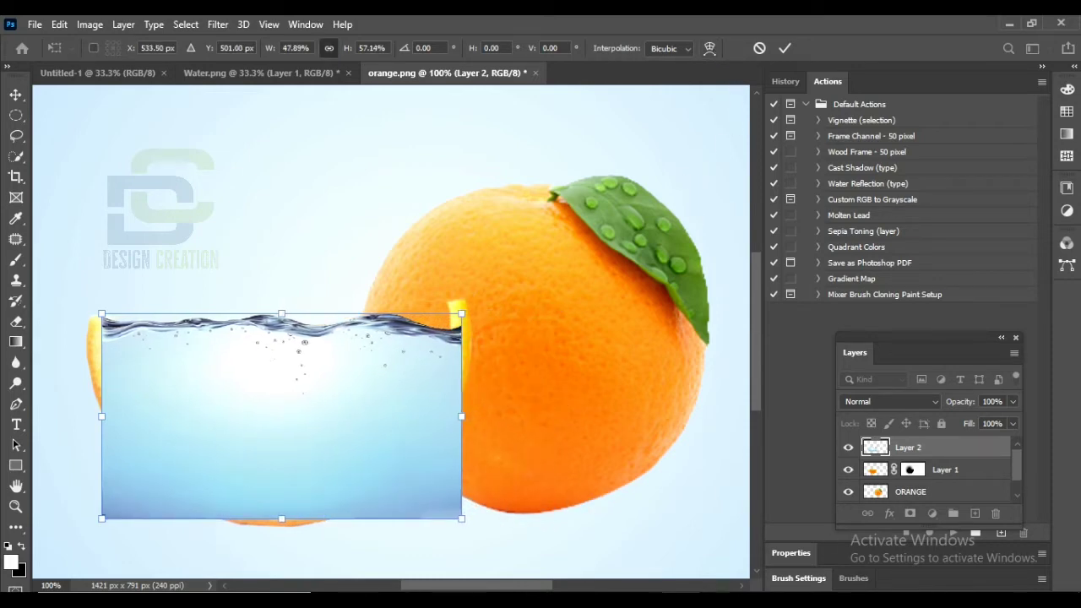
Step: Warp the water layer, pulling its top-right corner up toward the rind's right tip
{"action": "left_click", "coordinate": [710, 48]}
{"action": "mouse_move", "coordinate": [461, 314]}
{"action": "left_mouse_down"}
{"action": "mouse_move", "coordinate": [448, 306]}
{"action": "mouse_move", "coordinate": [452, 284]}
{"action": "left_mouse_up"}
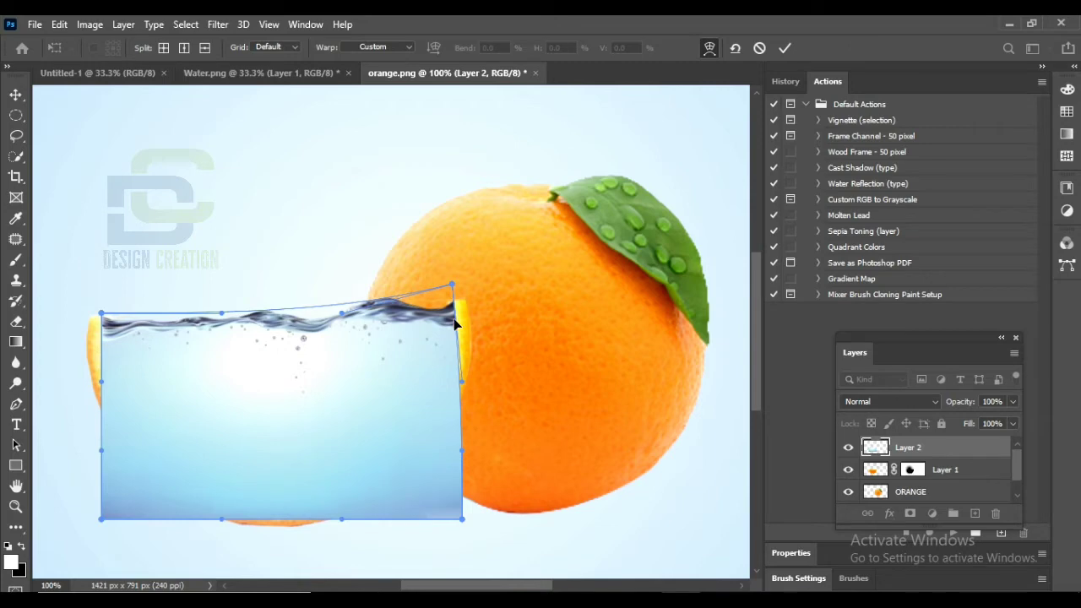
Step: Apply the warp, add a layer mask to Layer 2, and set up a black brush
{"action": "key", "text": "Return"}
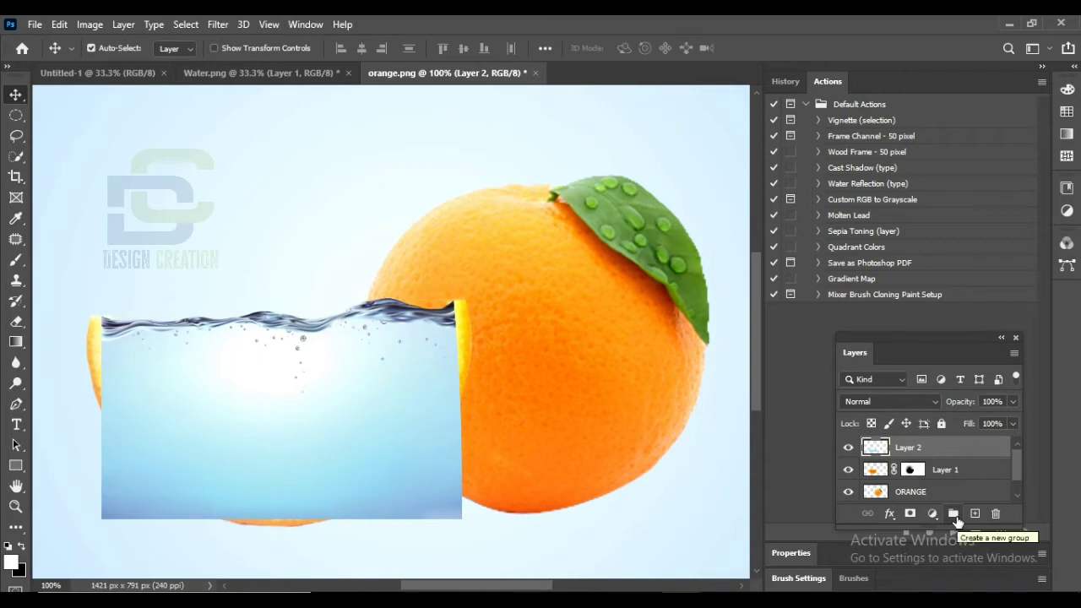
{"action": "left_click", "coordinate": [910, 515]}
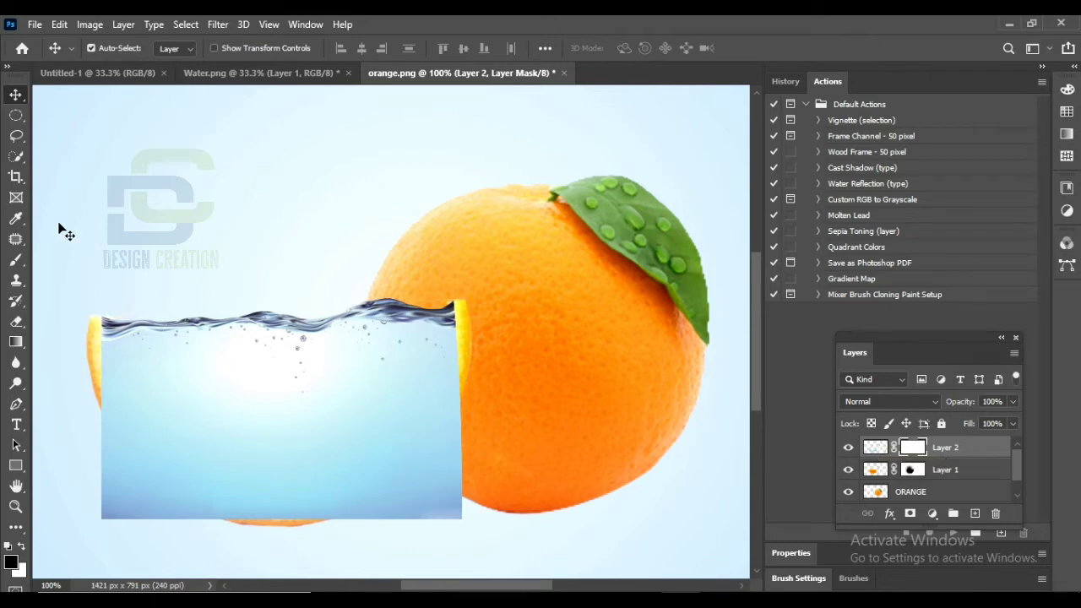
{"action": "left_click", "coordinate": [16, 260]}
{"action": "left_click", "coordinate": [11, 561]}
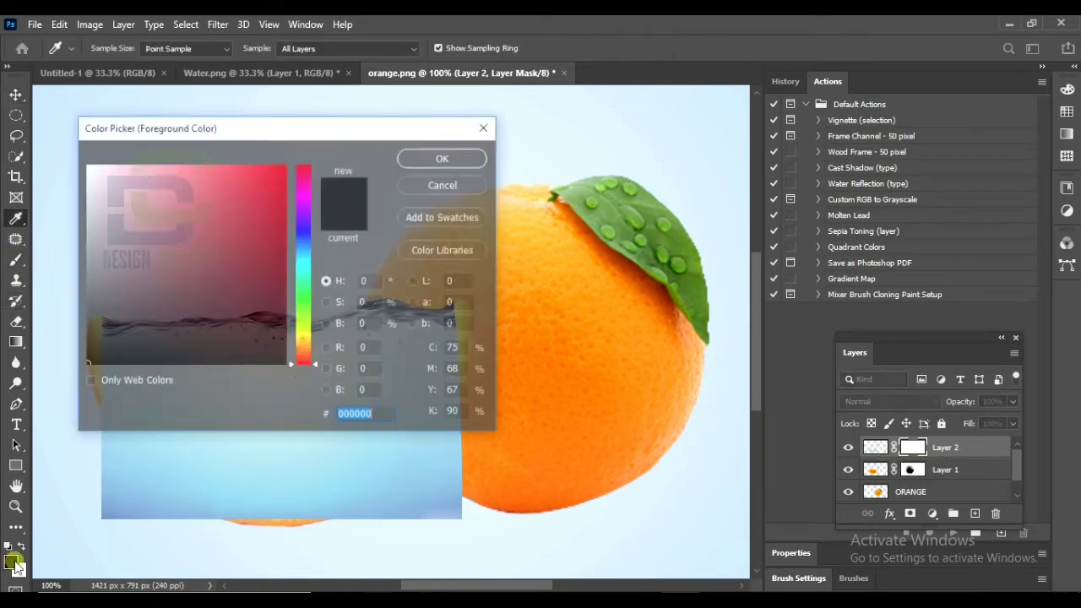
{"action": "left_click", "coordinate": [452, 158]}
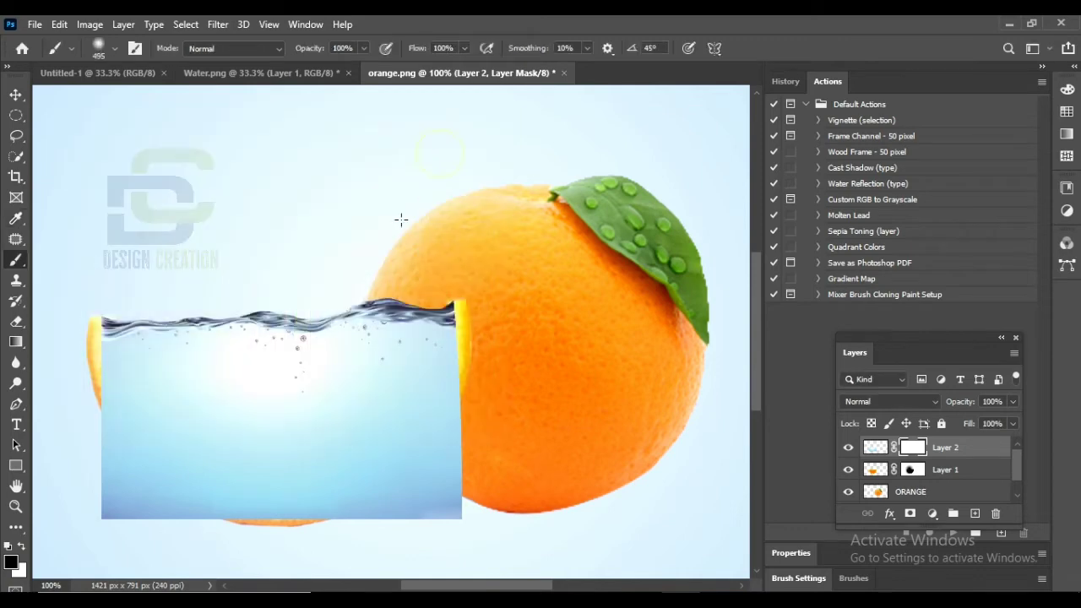
Step: Increase the brush hardness and lower Layer 2's opacity to 49%
{"action": "left_click", "coordinate": [116, 48]}
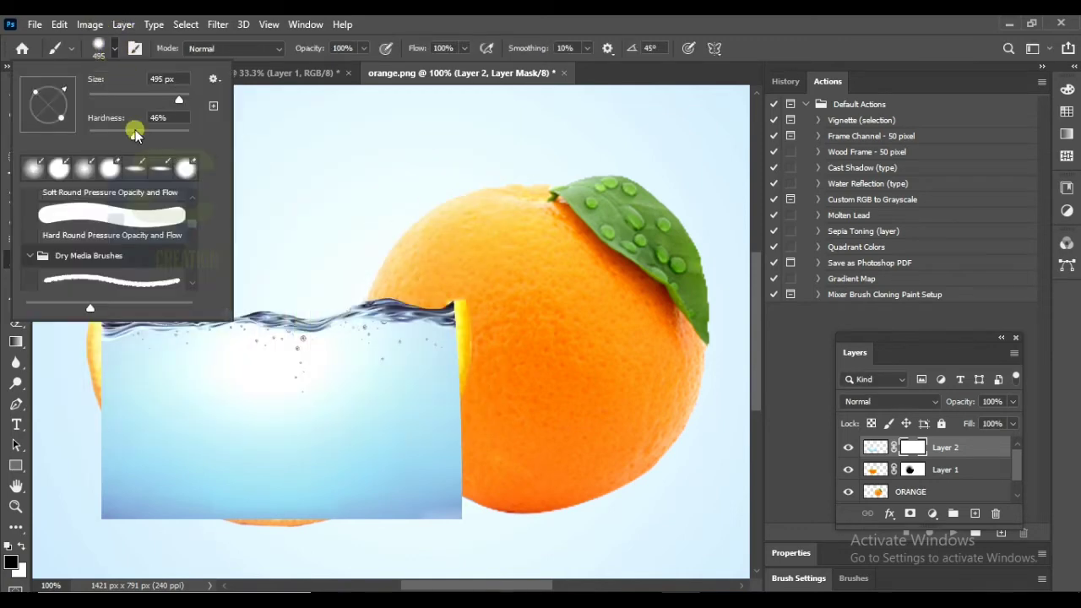
{"action": "left_click_drag", "start_coordinate": [135, 135], "coordinate": [156, 137]}
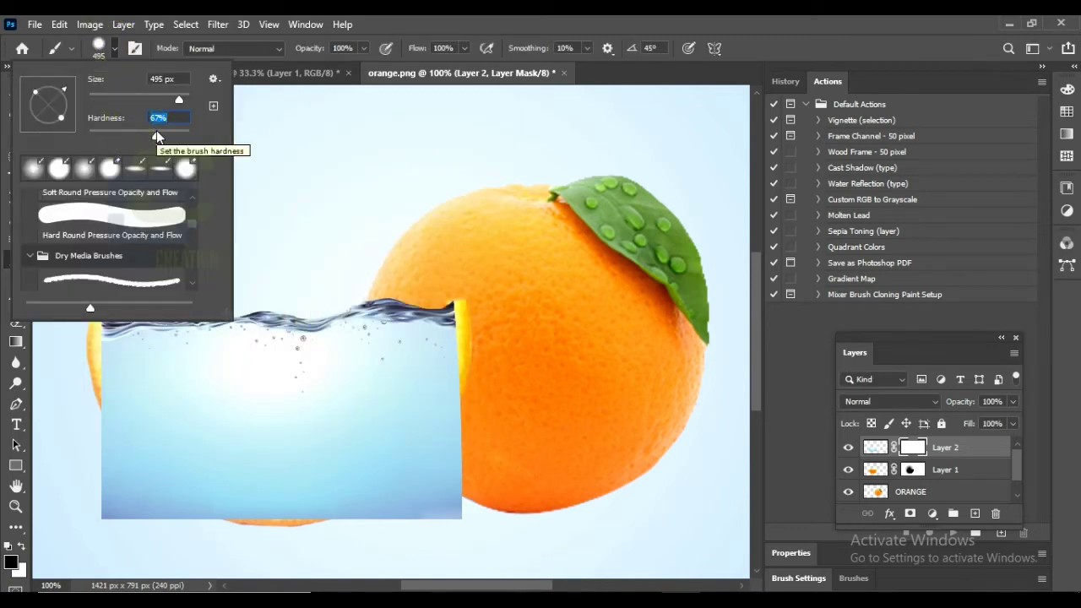
{"action": "left_click", "coordinate": [418, 369]}
{"action": "left_click", "coordinate": [1012, 401]}
{"action": "left_click_drag", "start_coordinate": [1014, 420], "coordinate": [975, 422]}
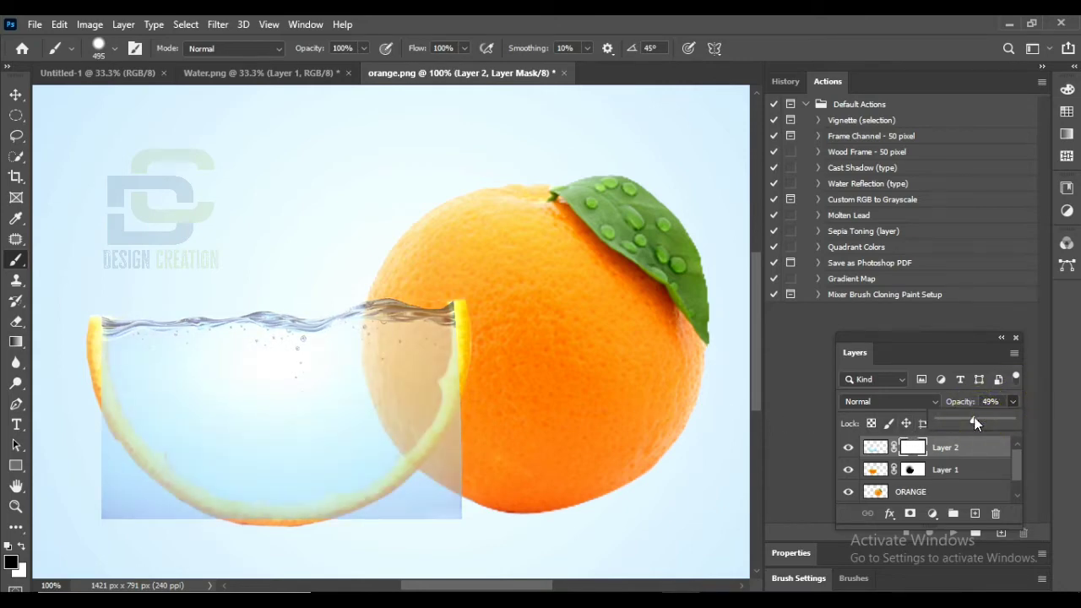
Step: Paint black on Layer 2's mask at size 91 to hide water outside the curled peel
{"action": "left_click_drag", "start_coordinate": [459, 358], "coordinate": [446, 457]}
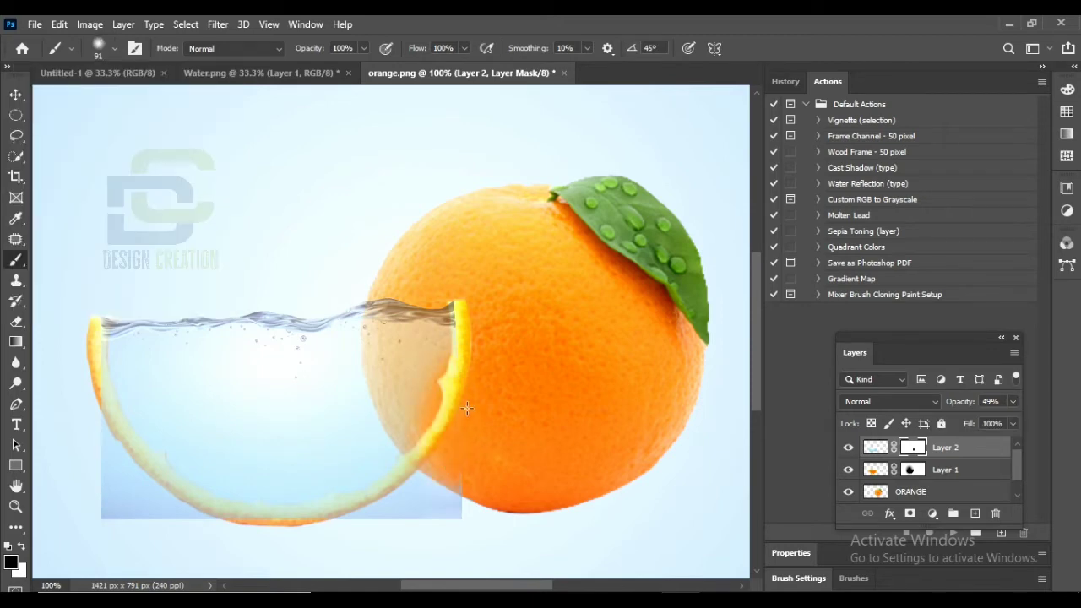
{"action": "mouse_move", "coordinate": [484, 406]}
{"action": "left_mouse_down"}
{"action": "mouse_move", "coordinate": [414, 513]}
{"action": "mouse_move", "coordinate": [430, 524]}
{"action": "mouse_move", "coordinate": [379, 529]}
{"action": "mouse_move", "coordinate": [406, 488]}
{"action": "left_mouse_up"}
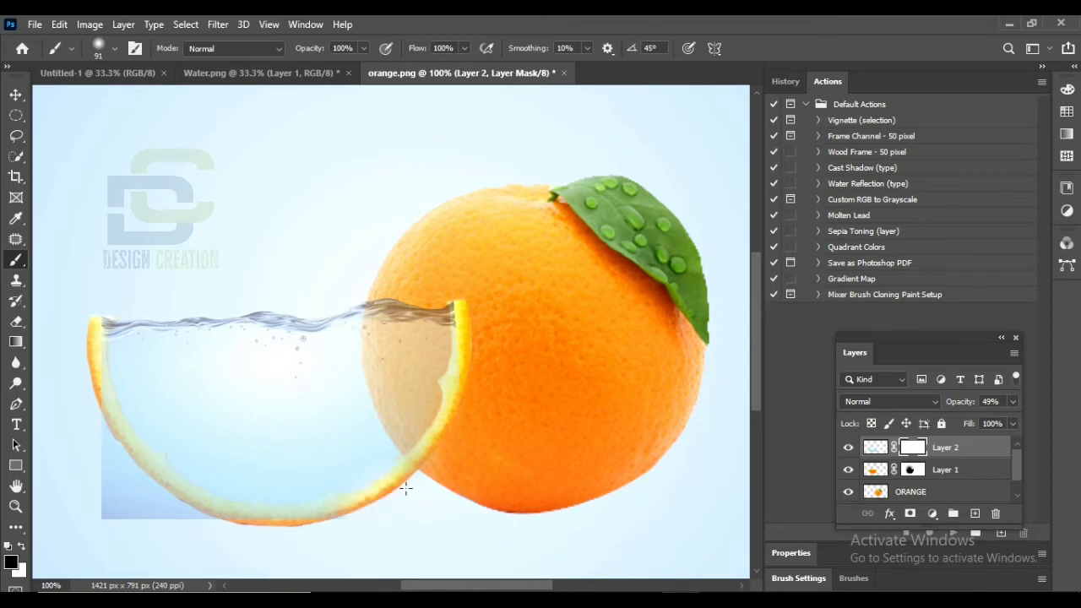
{"action": "scroll", "coordinate": [589, 321], "scroll_direction": "down", "scroll_amount": 1}
{"action": "scroll", "coordinate": [589, 321], "scroll_direction": "down", "scroll_amount": 1}
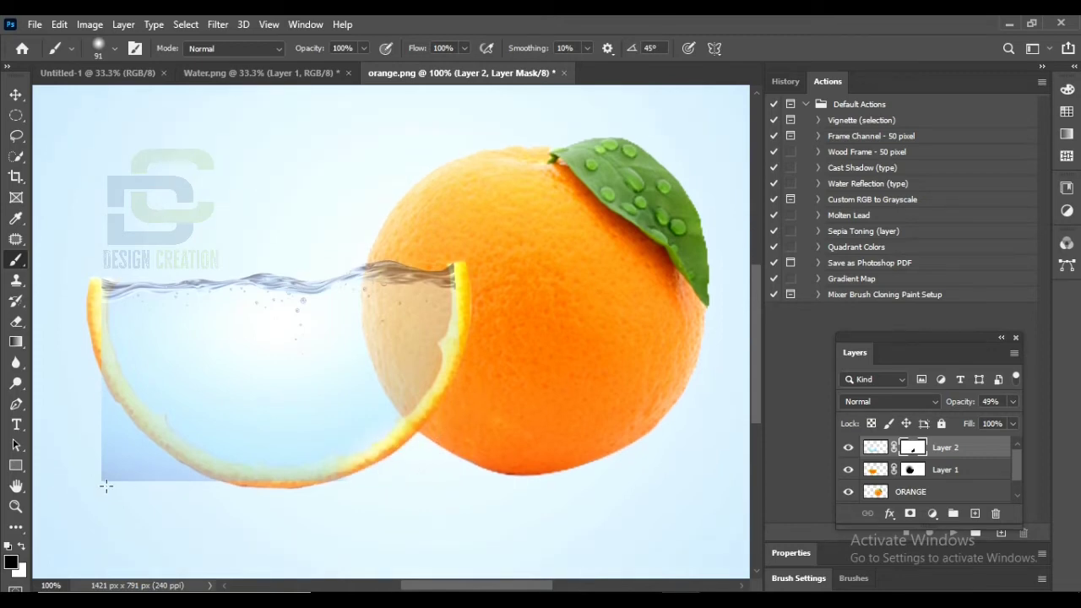
{"action": "scroll", "coordinate": [107, 485], "scroll_direction": "down", "scroll_amount": 1}
{"action": "mouse_move", "coordinate": [107, 463]}
{"action": "left_mouse_down"}
{"action": "mouse_move", "coordinate": [111, 437]}
{"action": "mouse_move", "coordinate": [197, 476]}
{"action": "mouse_move", "coordinate": [228, 456]}
{"action": "mouse_move", "coordinate": [364, 468]}
{"action": "left_mouse_up"}
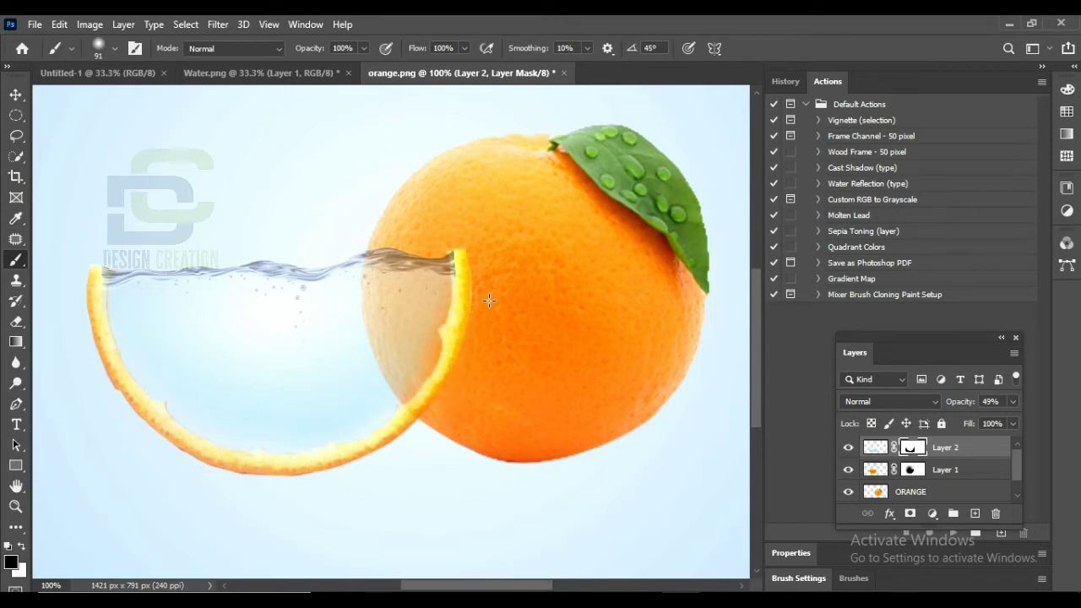
{"action": "left_click_drag", "start_coordinate": [489, 300], "coordinate": [478, 337]}
{"action": "scroll", "coordinate": [417, 390], "scroll_direction": "down", "scroll_amount": 1}
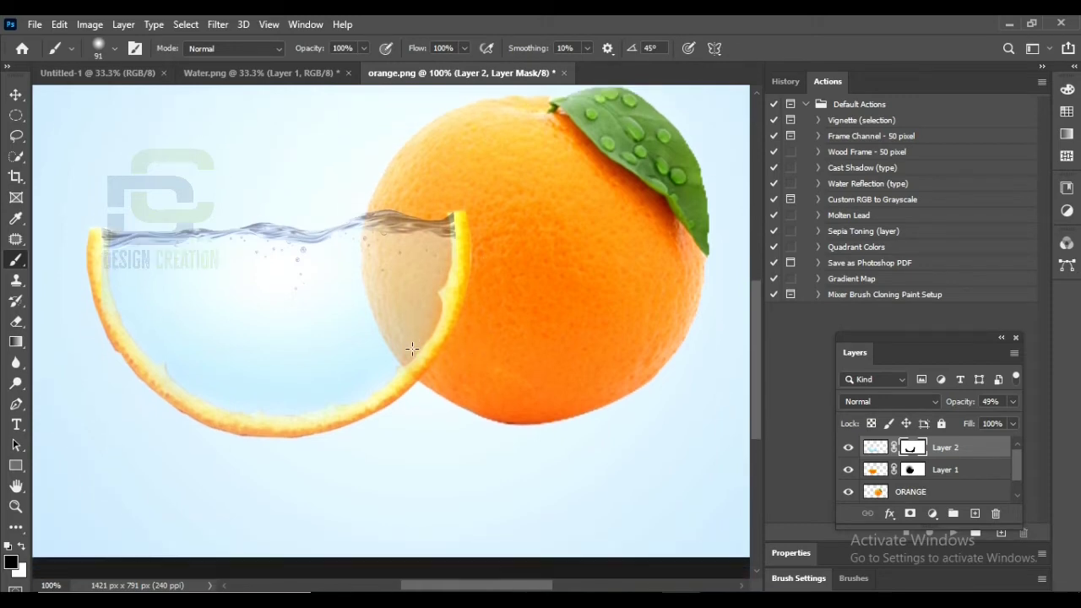
{"action": "scroll", "coordinate": [414, 371], "scroll_direction": "up", "scroll_amount": 1}
{"action": "key", "text": "ctrl+minus"}
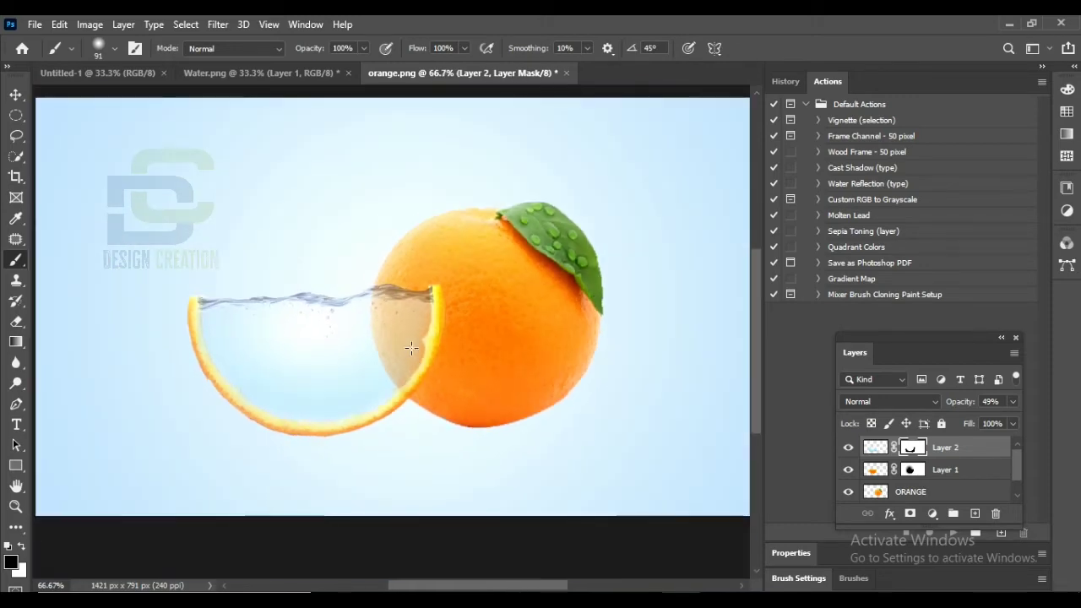
Step: Restore Layer 2 to 100% opacity and set a soft round brush at 11% opacity
{"action": "left_click", "coordinate": [1013, 402]}
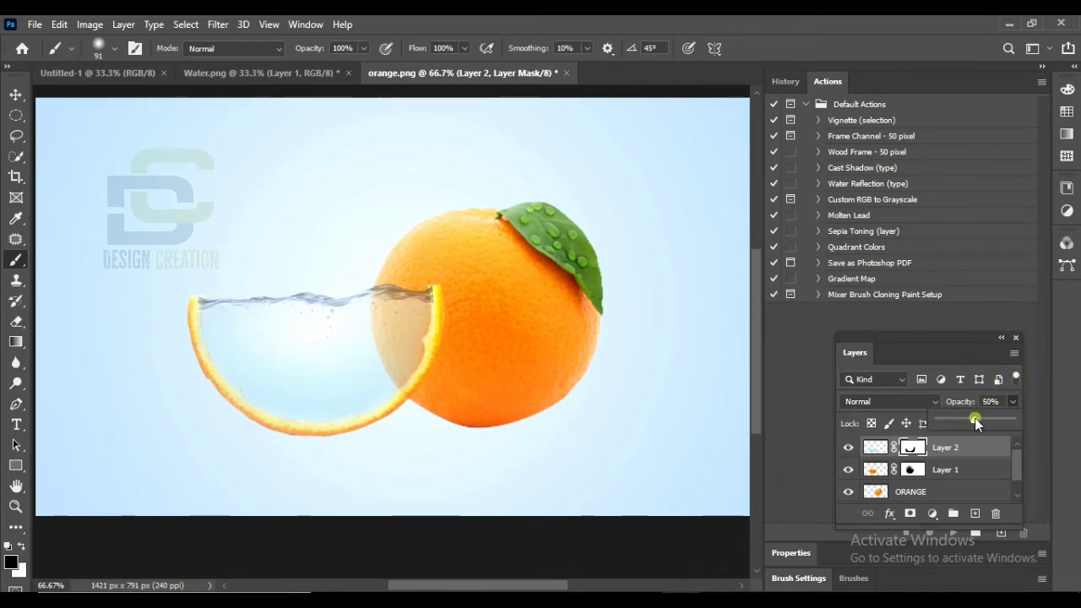
{"action": "left_click_drag", "start_coordinate": [974, 418], "coordinate": [1017, 419]}
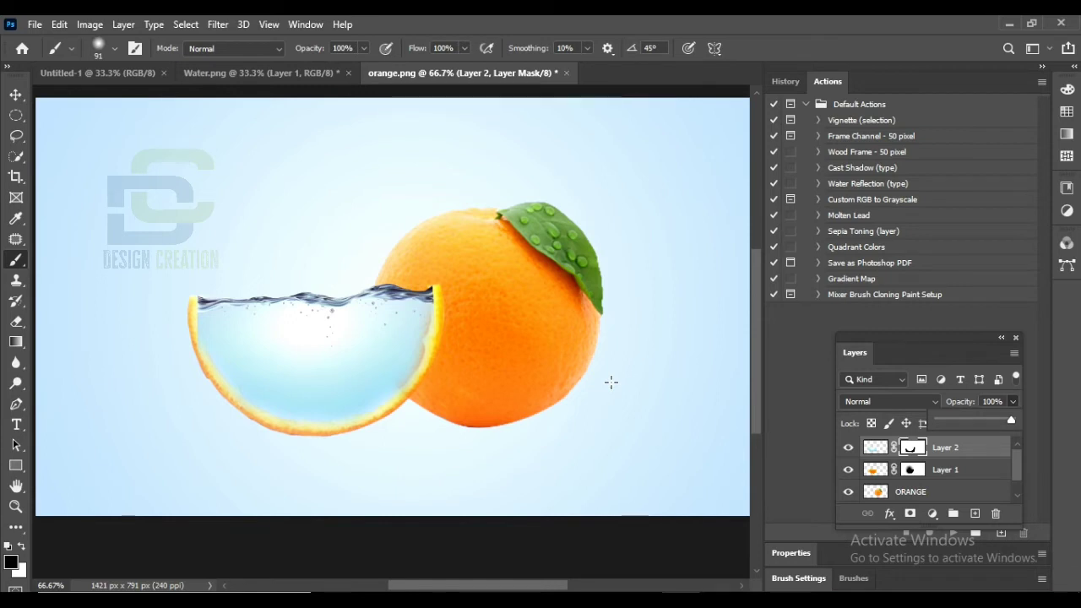
{"action": "left_click", "coordinate": [364, 49]}
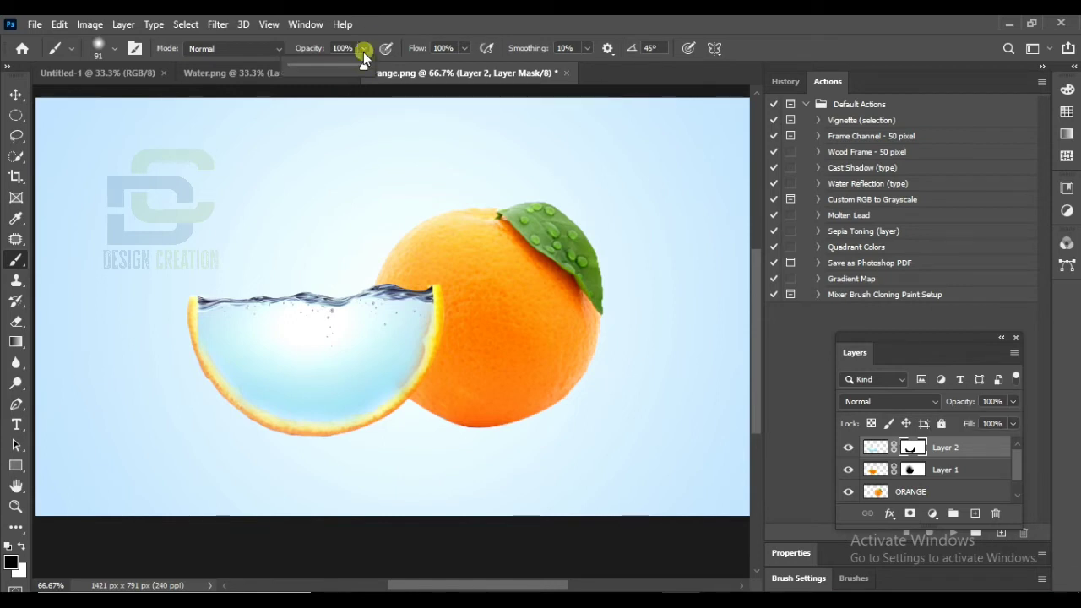
{"action": "left_click_drag", "start_coordinate": [308, 65], "coordinate": [300, 64]}
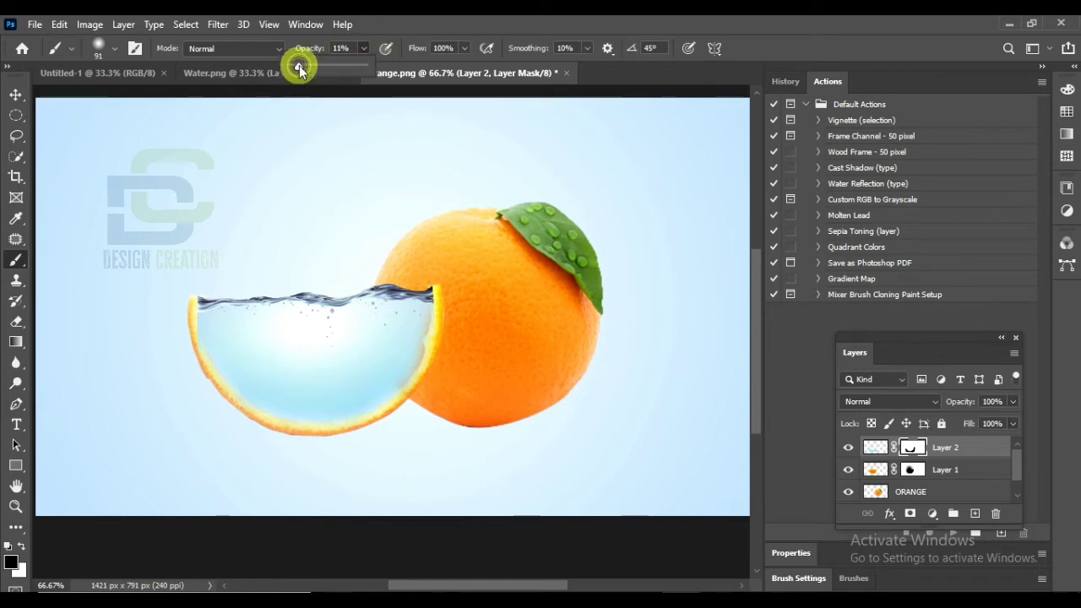
{"action": "left_click", "coordinate": [114, 49]}
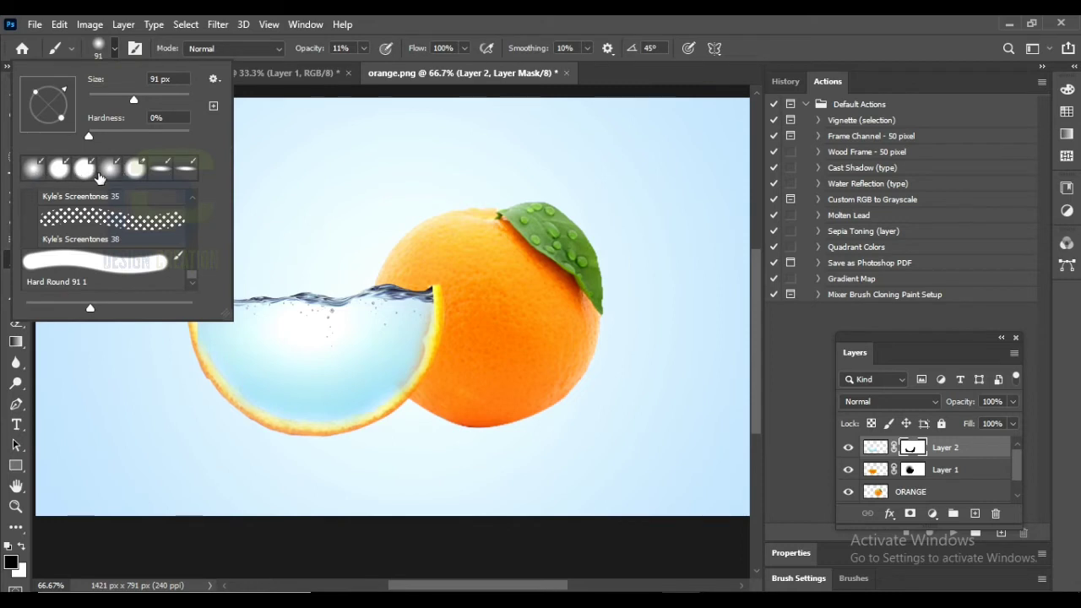
{"action": "left_click", "coordinate": [110, 169]}
Step: Softly fade the water near the orange's cut edge using 12–30% brush opacity
{"action": "left_click_drag", "start_coordinate": [422, 287], "coordinate": [407, 347]}
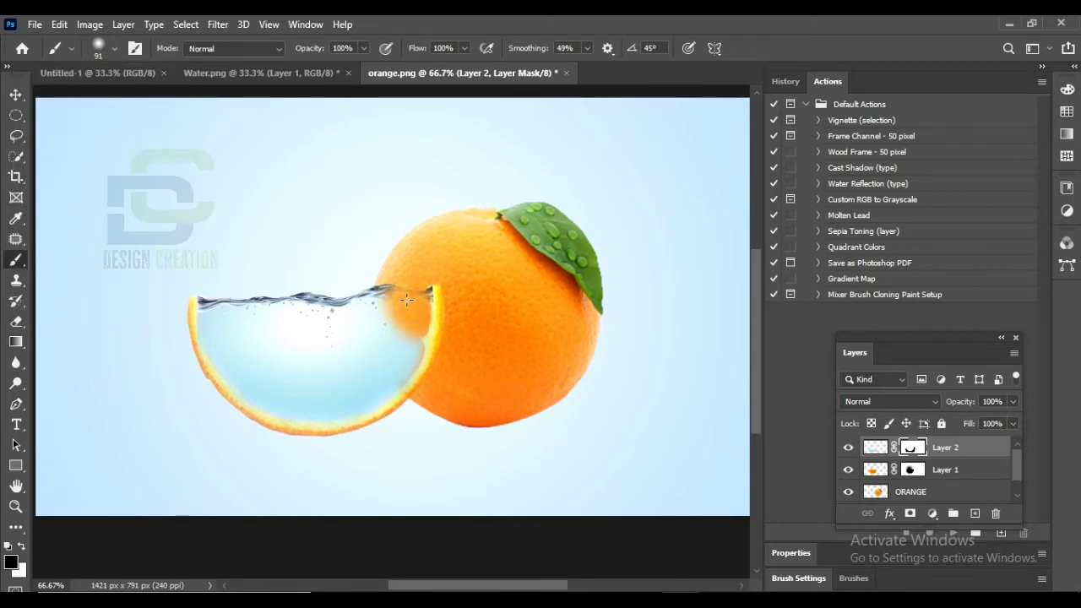
{"action": "key", "text": "ctrl+z"}
{"action": "left_click", "coordinate": [363, 48]}
{"action": "left_click_drag", "start_coordinate": [309, 66], "coordinate": [289, 66]}
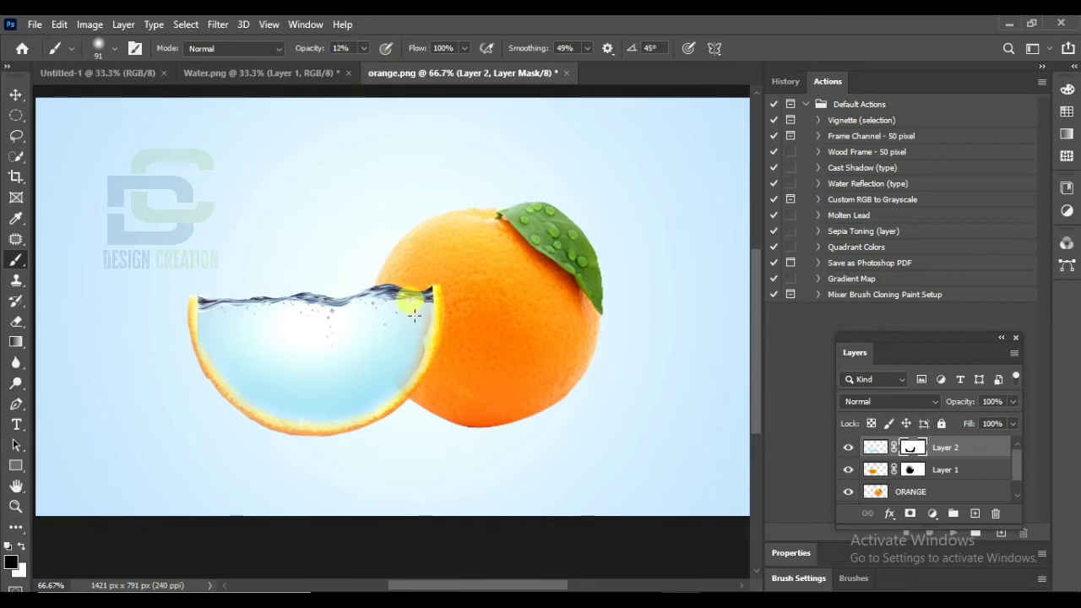
{"action": "left_click_drag", "start_coordinate": [396, 298], "coordinate": [431, 353]}
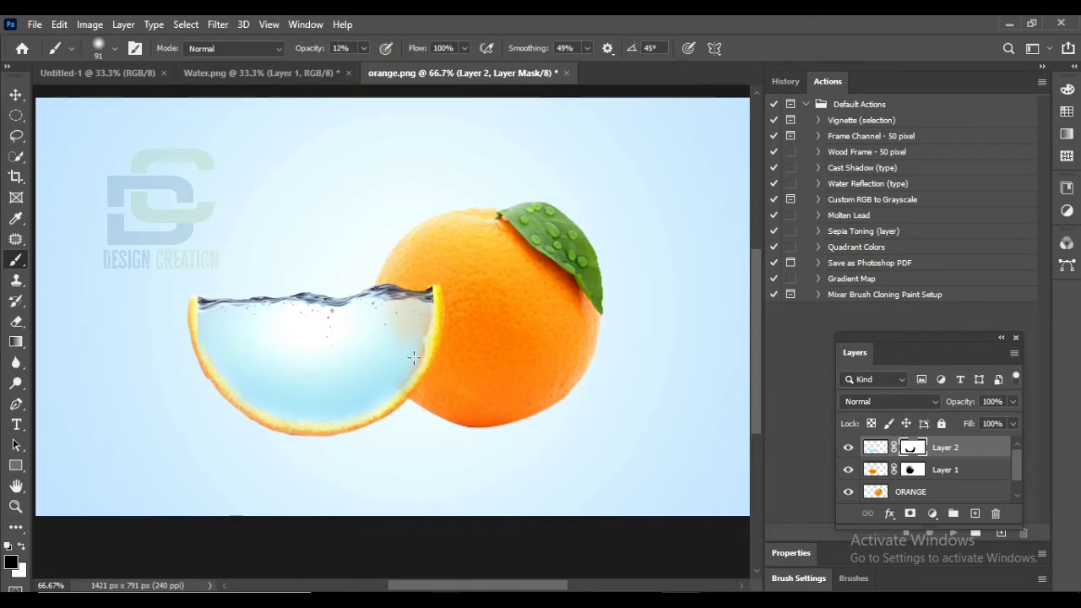
{"action": "left_click", "coordinate": [363, 49]}
{"action": "left_click_drag", "start_coordinate": [364, 66], "coordinate": [382, 66]}
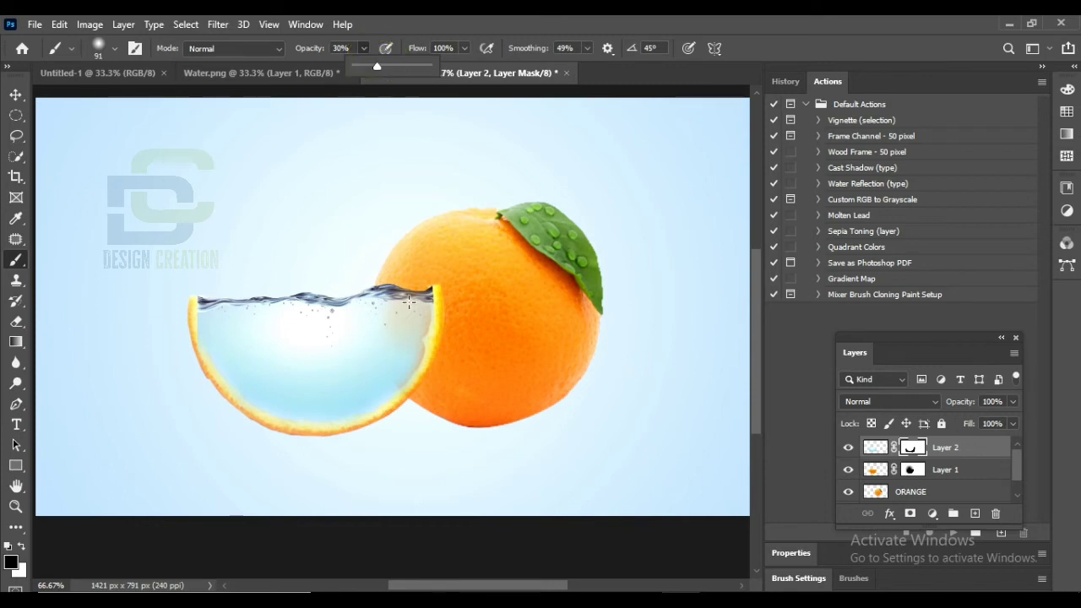
{"action": "left_click_drag", "start_coordinate": [397, 294], "coordinate": [422, 367]}
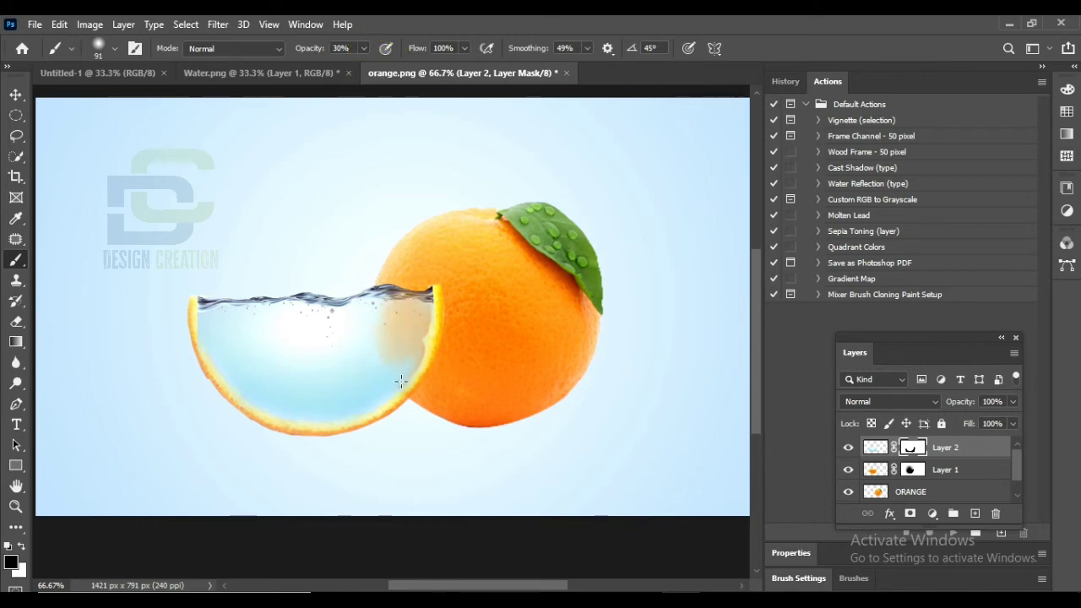
{"action": "left_click", "coordinate": [399, 316]}
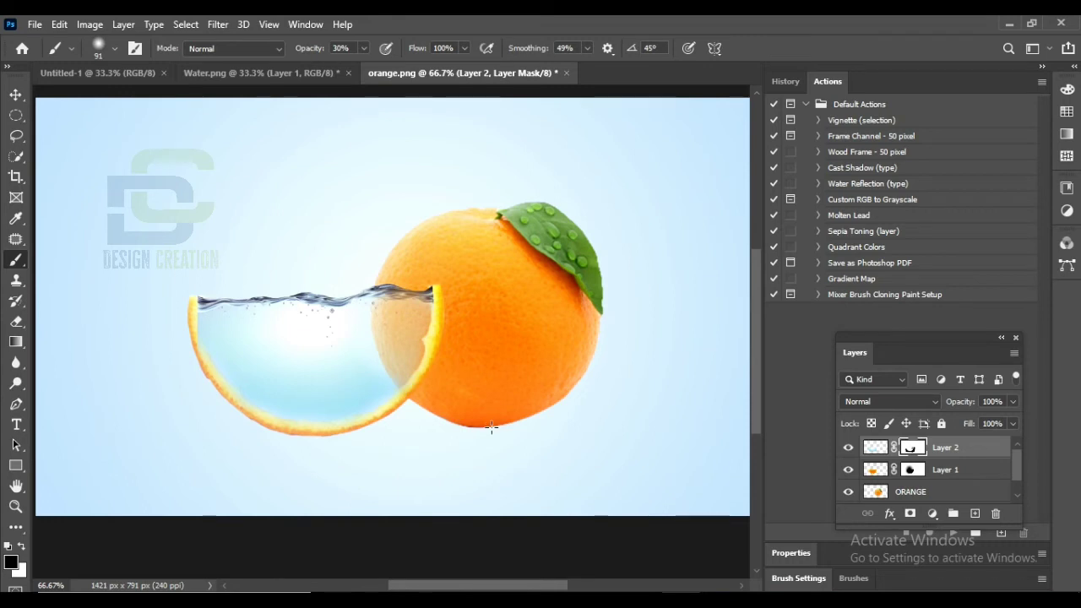
Step: Add a new layer named SHADOW above Layer 2
{"action": "left_click", "coordinate": [16, 95]}
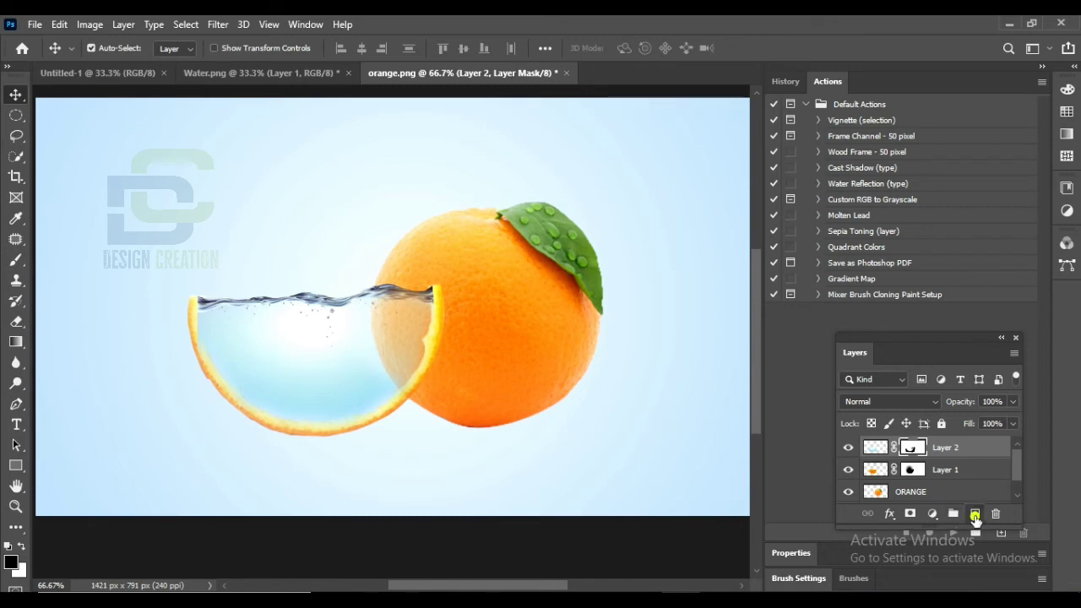
{"action": "left_click", "coordinate": [974, 513]}
{"action": "double_click", "coordinate": [909, 449]}
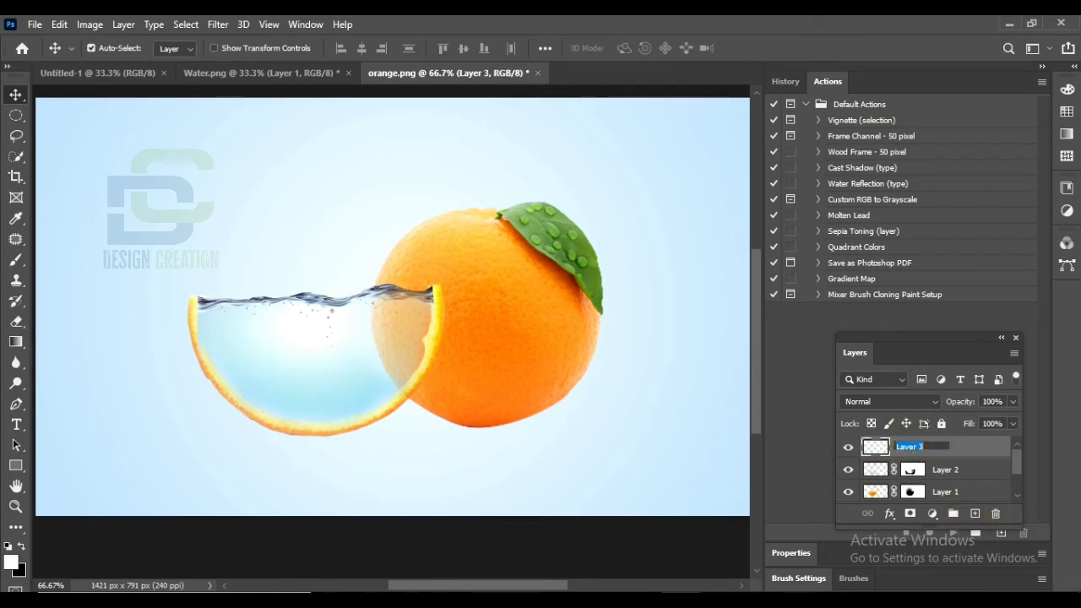
{"action": "type", "text": "SHADOW"}
{"action": "key", "text": "Return"}
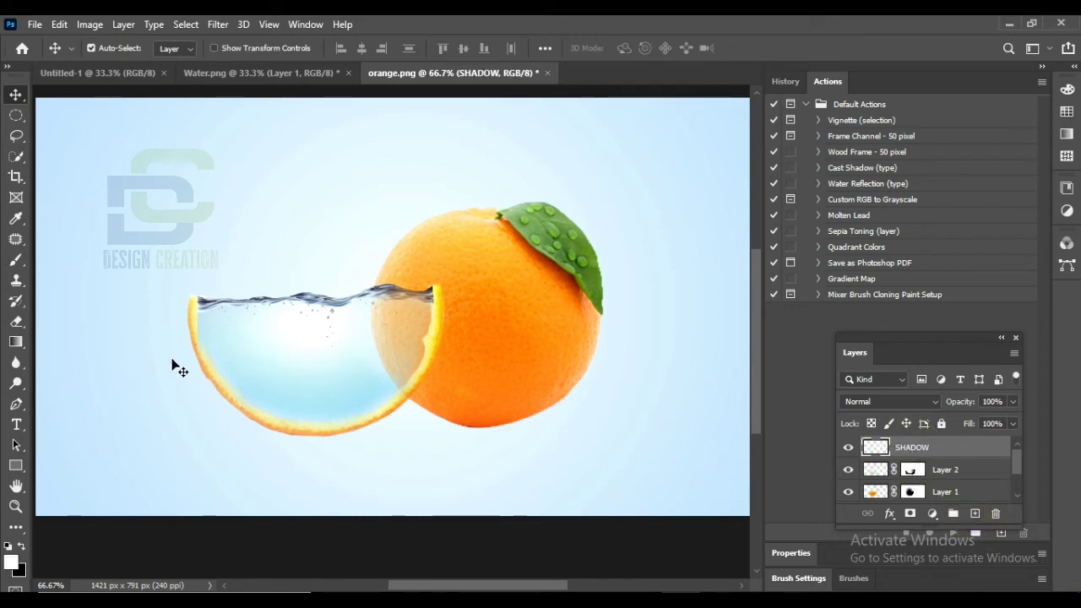
Step: Paint a soft black dab below the slice with the Soft Round brush
{"action": "key", "text": "b"}
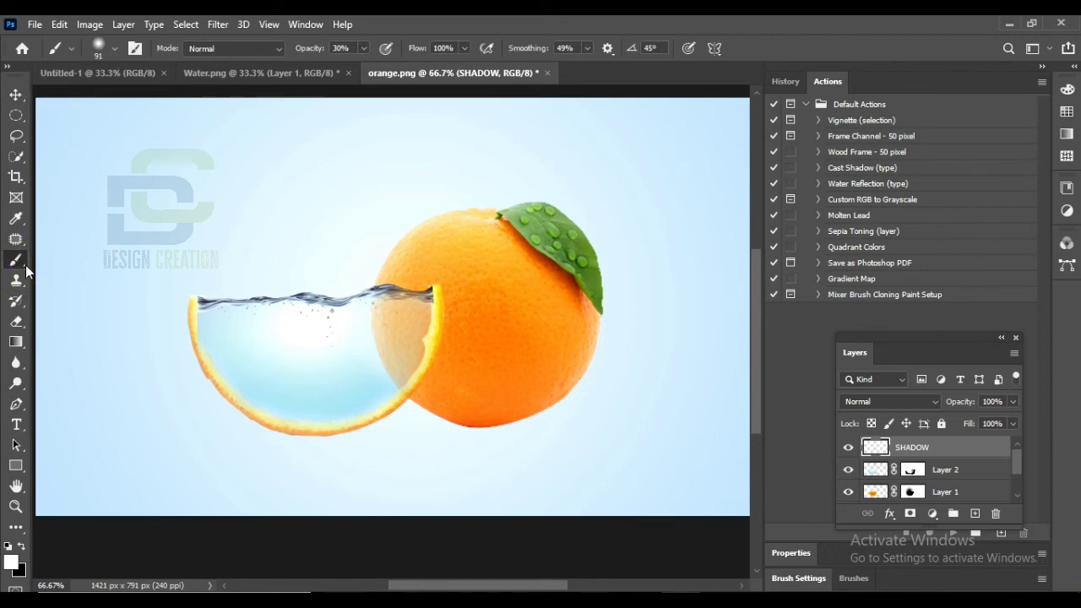
{"action": "right_click", "coordinate": [23, 268]}
{"action": "left_click", "coordinate": [93, 258]}
{"action": "left_click", "coordinate": [114, 48]}
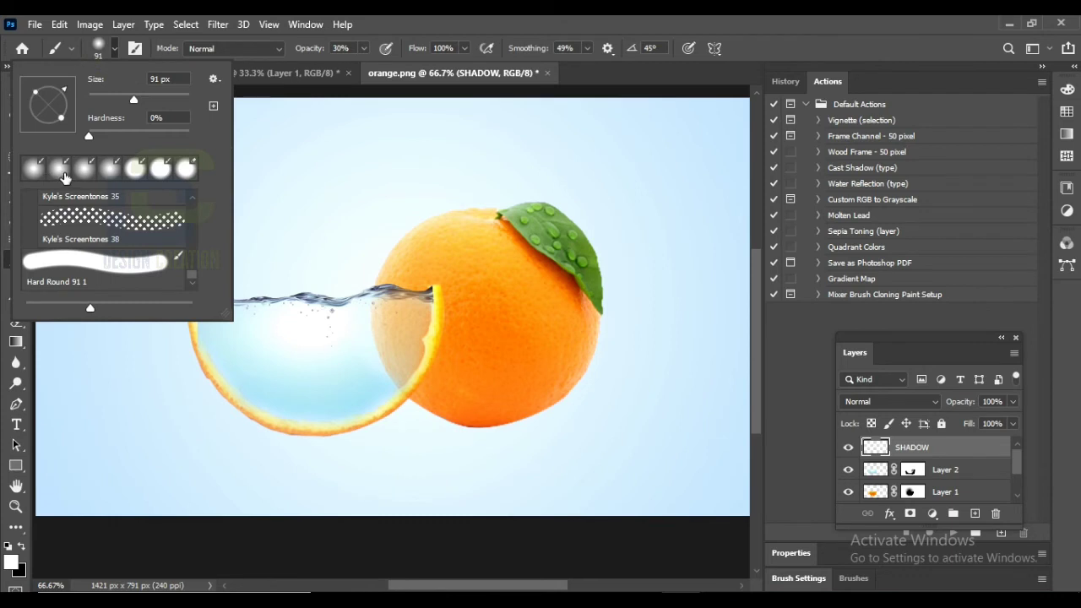
{"action": "left_click", "coordinate": [36, 173]}
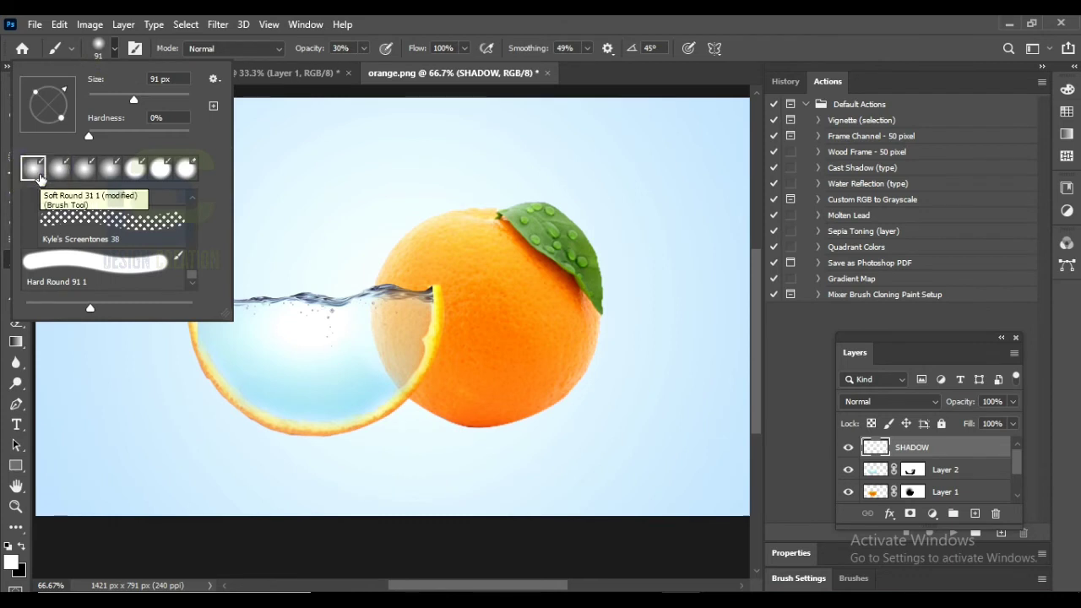
{"action": "double_click", "coordinate": [38, 176]}
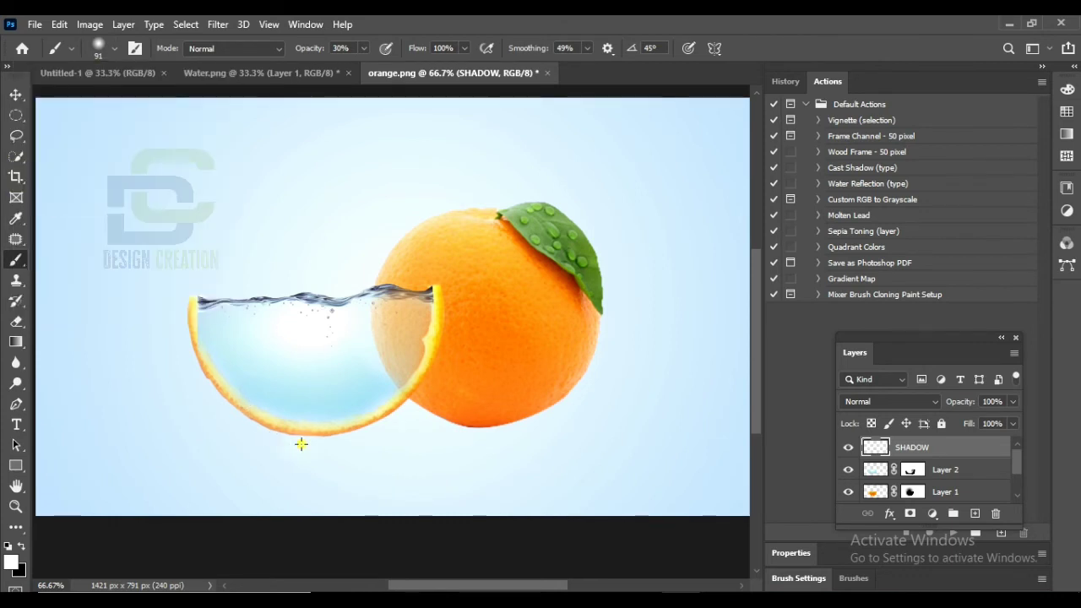
{"action": "left_click", "coordinate": [21, 547]}
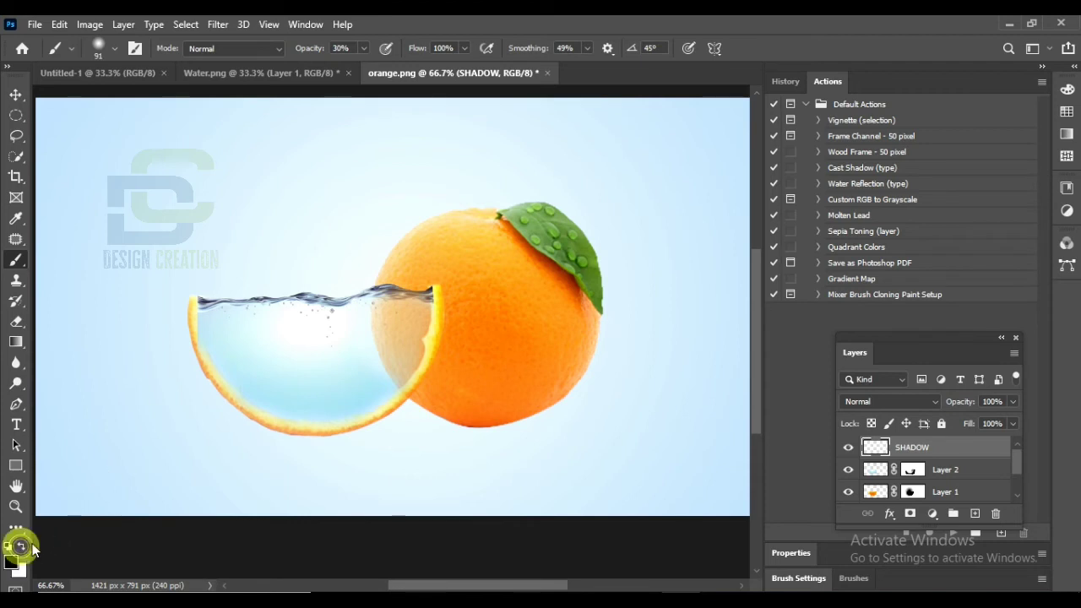
{"action": "left_click", "coordinate": [309, 447]}
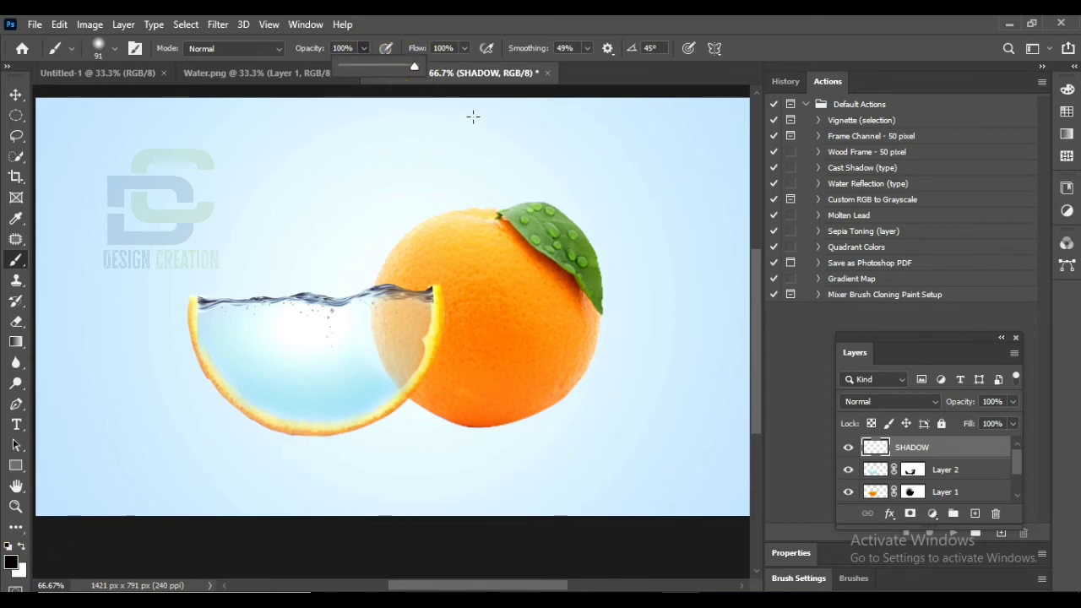
Step: Repaint the shadow under the slice and squash it into a flat ellipse
{"action": "left_click", "coordinate": [309, 447]}
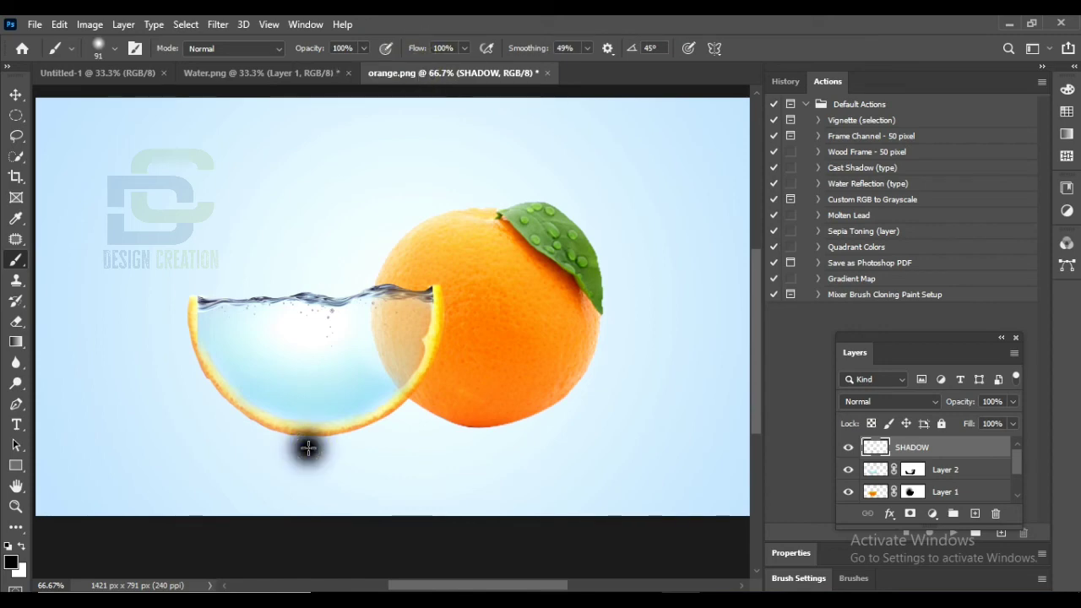
{"action": "key", "text": "ctrl+z"}
{"action": "left_click_drag", "start_coordinate": [292, 448], "coordinate": [309, 451]}
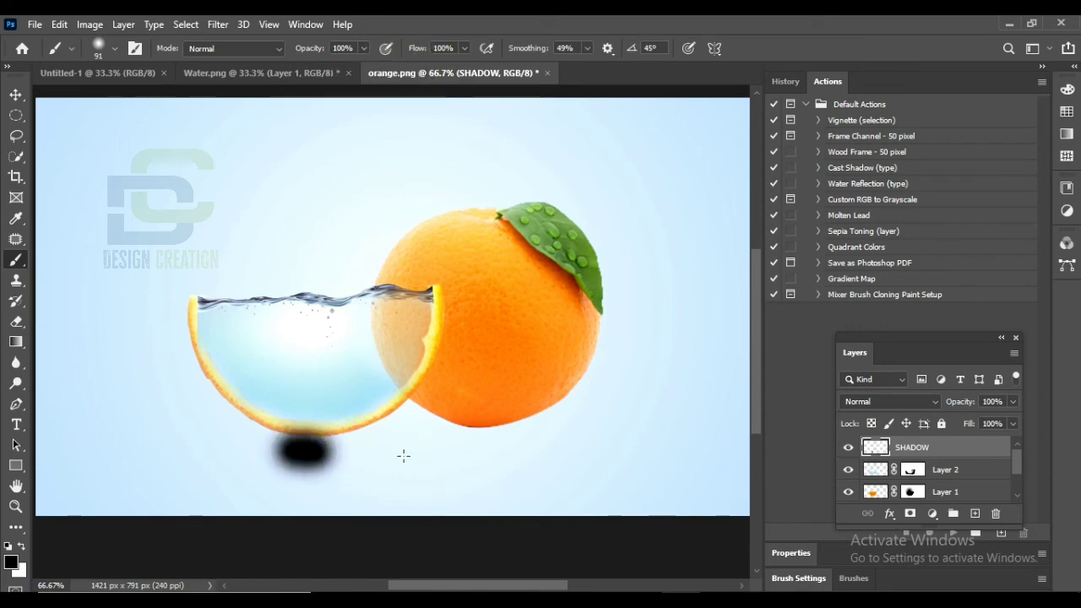
{"action": "left_click", "coordinate": [16, 95]}
{"action": "key", "text": "ctrl+t"}
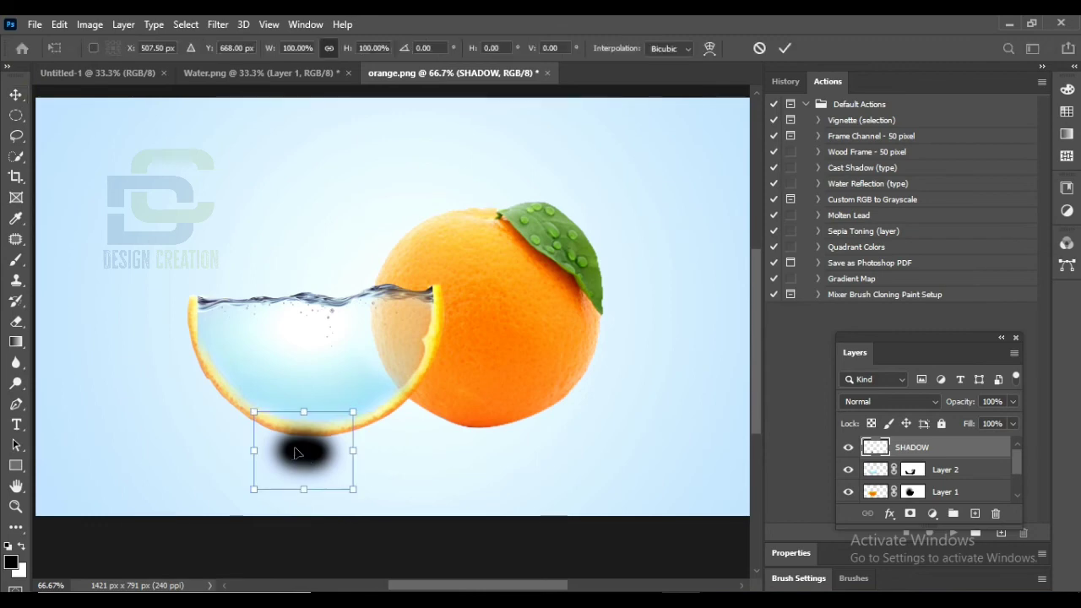
{"action": "mouse_move", "coordinate": [298, 416]}
{"action": "left_mouse_down"}
{"action": "mouse_move", "coordinate": [298, 456]}
{"action": "mouse_move", "coordinate": [314, 471]}
{"action": "mouse_move", "coordinate": [401, 462]}
{"action": "left_mouse_up"}
Step: Set the shadow to 83% opacity and duplicate it just beneath the rind slice
{"action": "left_click", "coordinate": [1013, 401]}
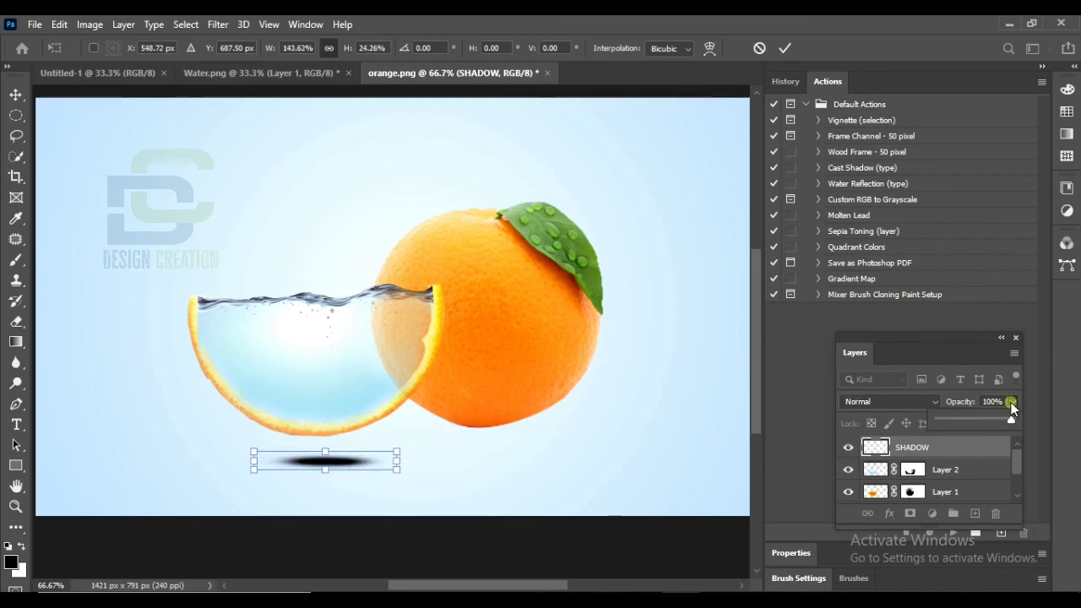
{"action": "left_click_drag", "start_coordinate": [1013, 420], "coordinate": [995, 421]}
{"action": "left_click", "coordinate": [17, 94]}
{"action": "mouse_move", "coordinate": [353, 448]}
{"action": "left_mouse_down"}
{"action": "mouse_move", "coordinate": [347, 427]}
{"action": "mouse_move", "coordinate": [357, 449]}
{"action": "mouse_move", "coordinate": [494, 450]}
{"action": "mouse_move", "coordinate": [420, 350]}
{"action": "left_mouse_up"}
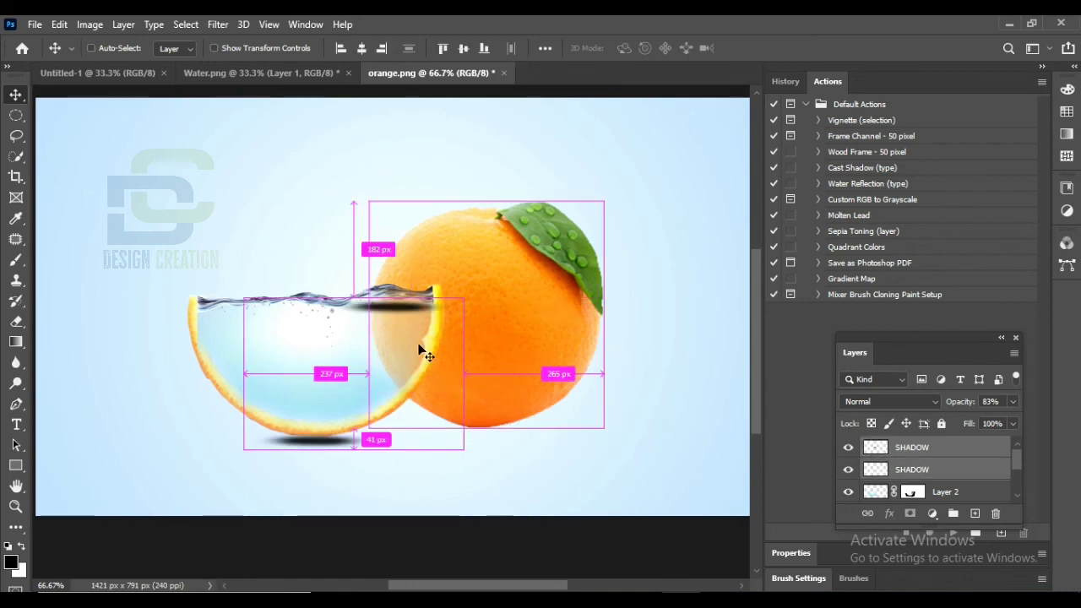
Step: Place the duplicate shadow beneath the orange and lower the orange onto it
{"action": "left_click", "coordinate": [434, 454]}
{"action": "left_click_drag", "start_coordinate": [399, 308], "coordinate": [492, 445]}
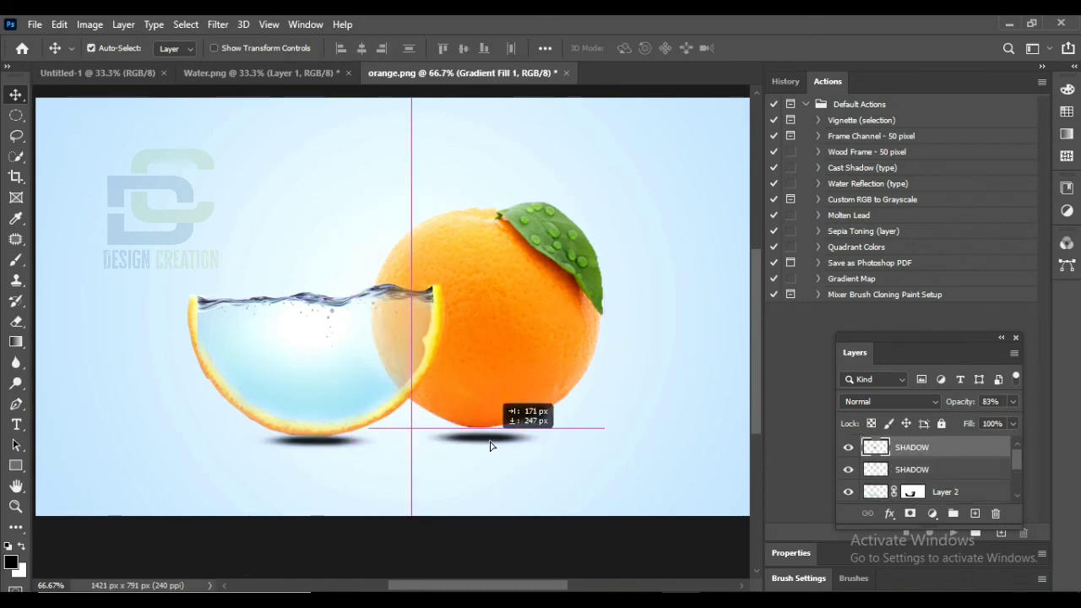
{"action": "left_click", "coordinate": [483, 422]}
{"action": "left_click_drag", "start_coordinate": [480, 389], "coordinate": [478, 407]}
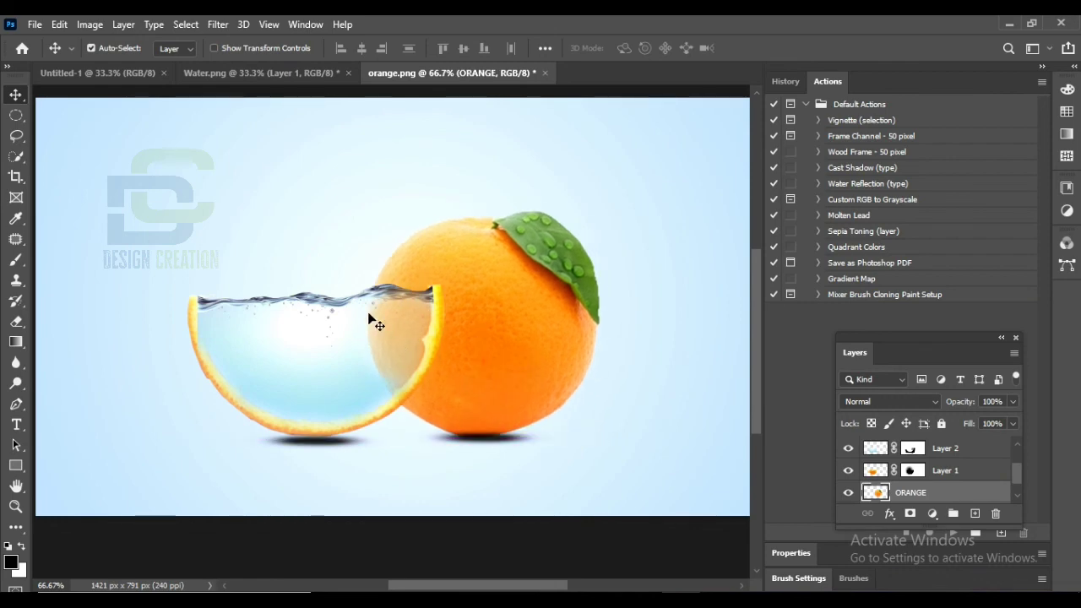
{"action": "key", "text": "ctrl+plus"}
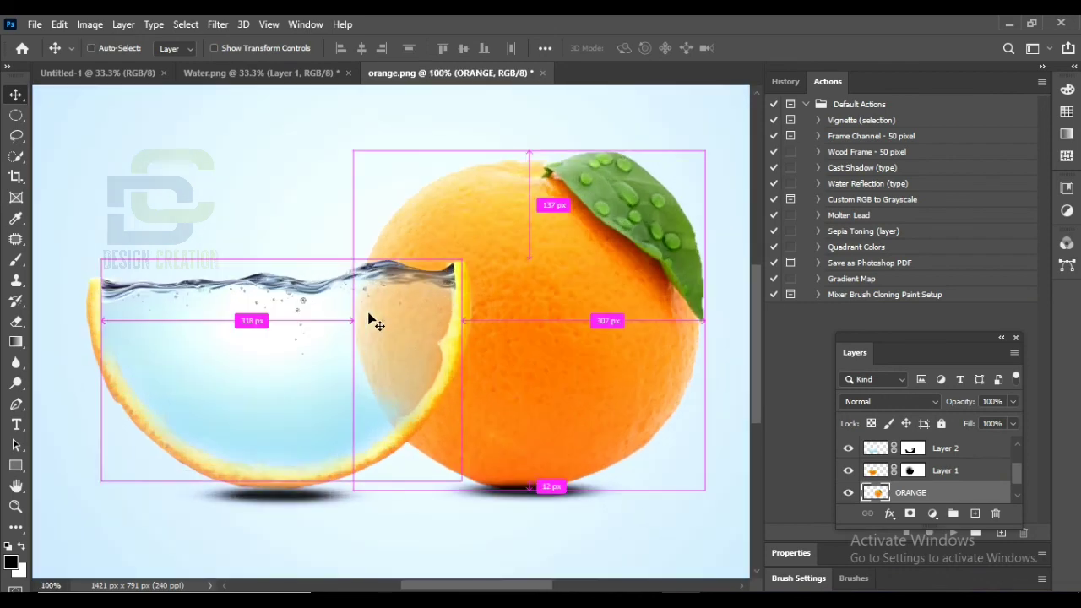
{"action": "left_click", "coordinate": [179, 132]}
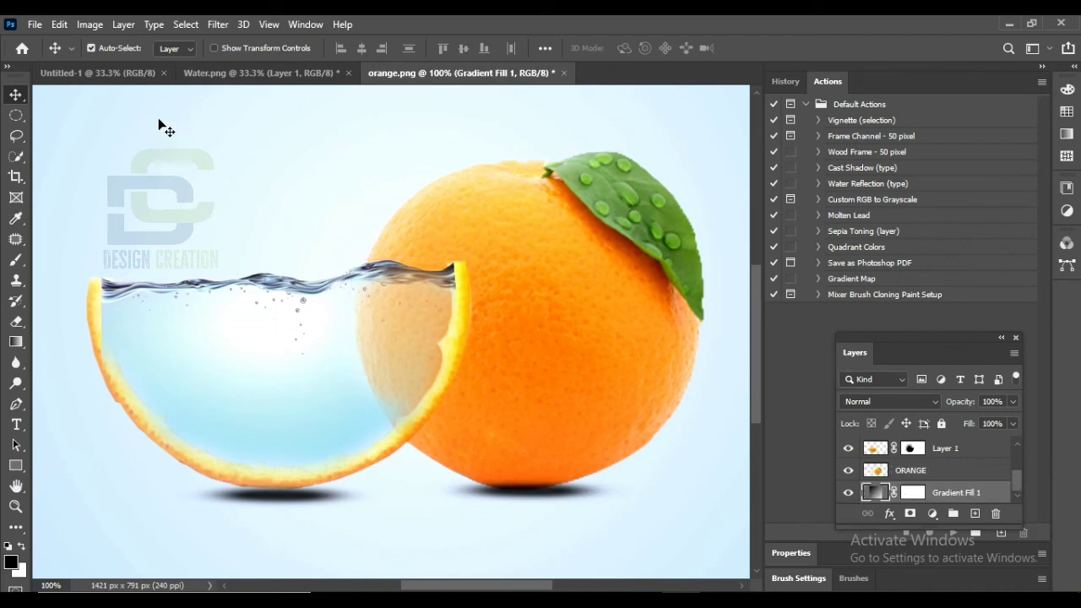